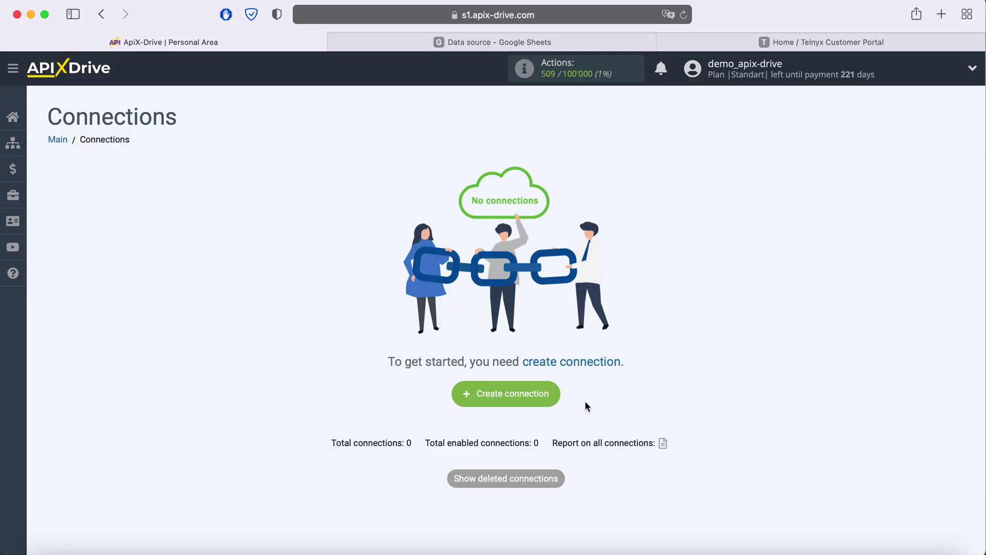
Create a new connection with Google Sheets as the data source system
{"action": "left_click", "coordinate": [555, 395]}
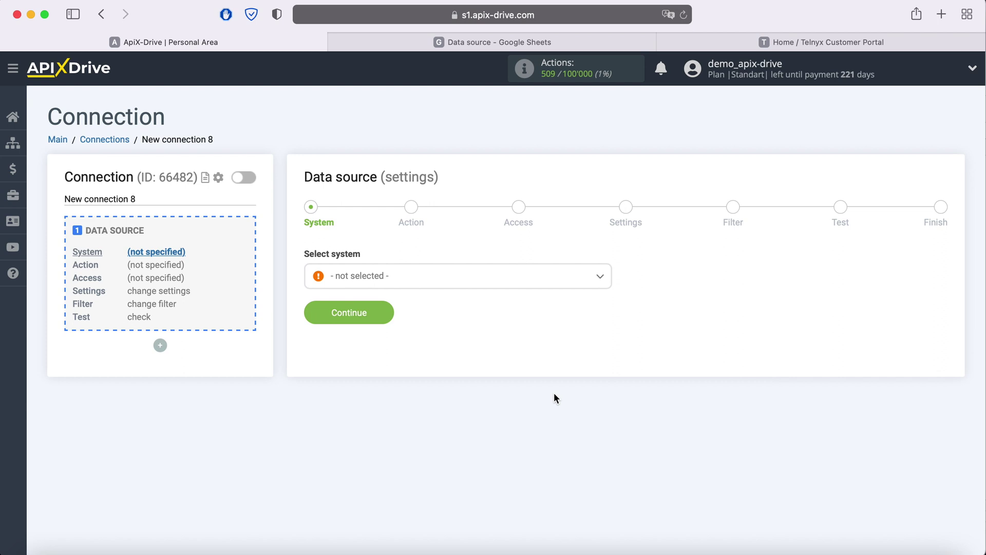
{"action": "left_click", "coordinate": [453, 277]}
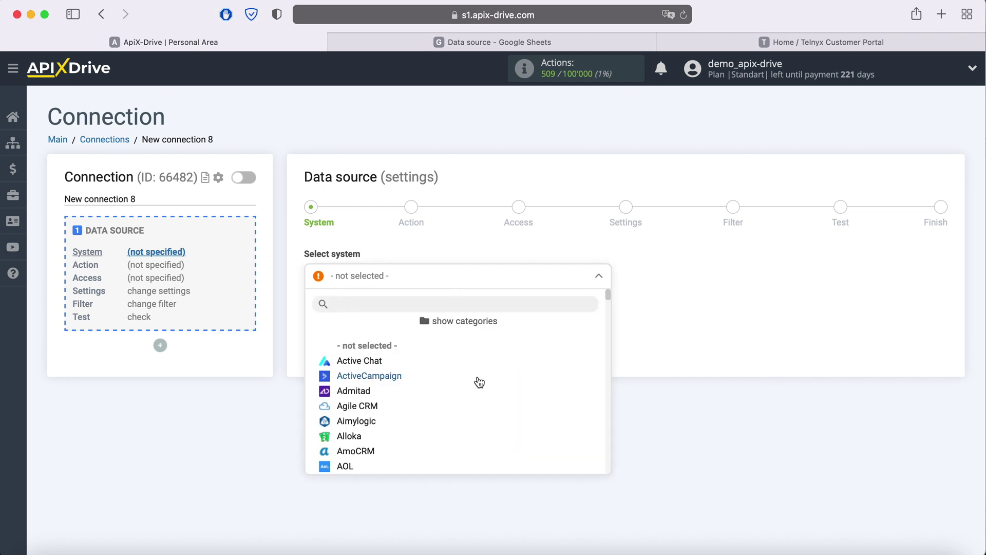
{"action": "scroll", "coordinate": [478, 381], "scroll_direction": "down", "scroll_amount": 10}
{"action": "scroll", "coordinate": [478, 381], "scroll_direction": "down", "scroll_amount": 15}
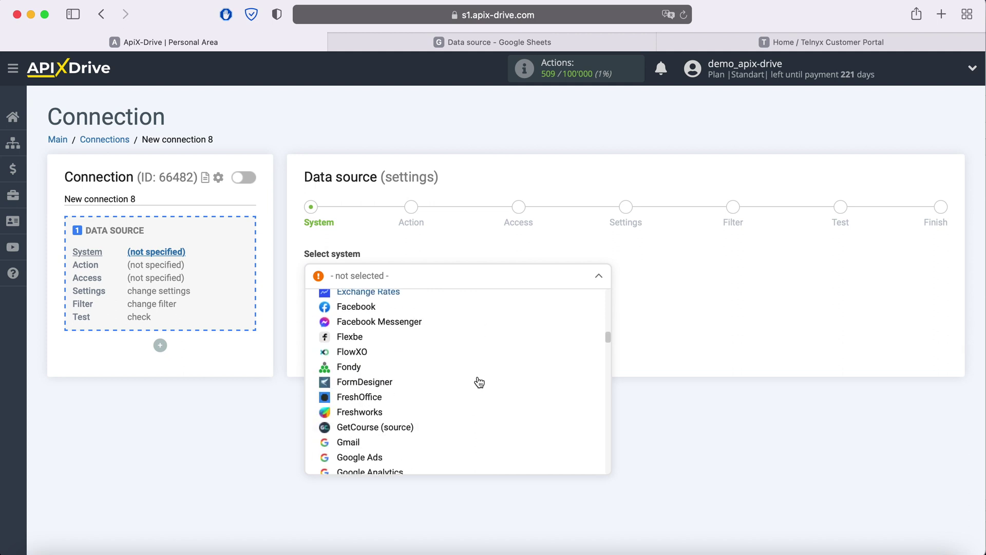
{"action": "left_click", "coordinate": [366, 417]}
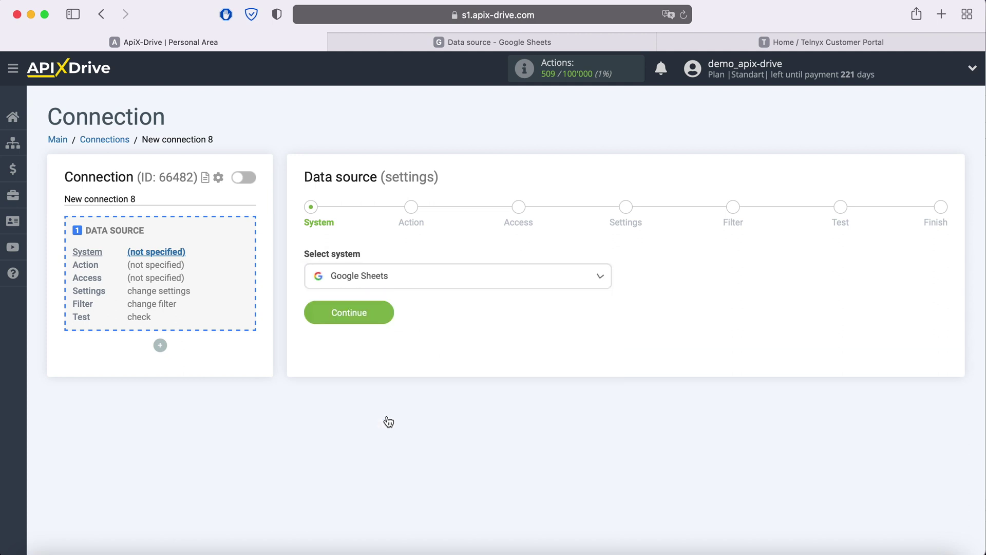
{"action": "left_click", "coordinate": [387, 315]}
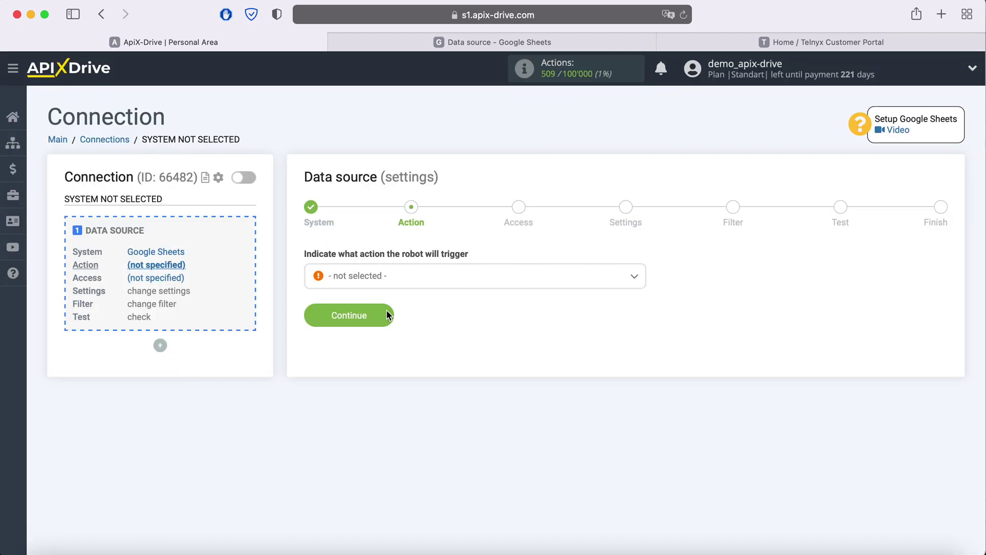
Set the data source action to Get Rows (new) and proceed to account access
{"action": "left_click", "coordinate": [402, 282]}
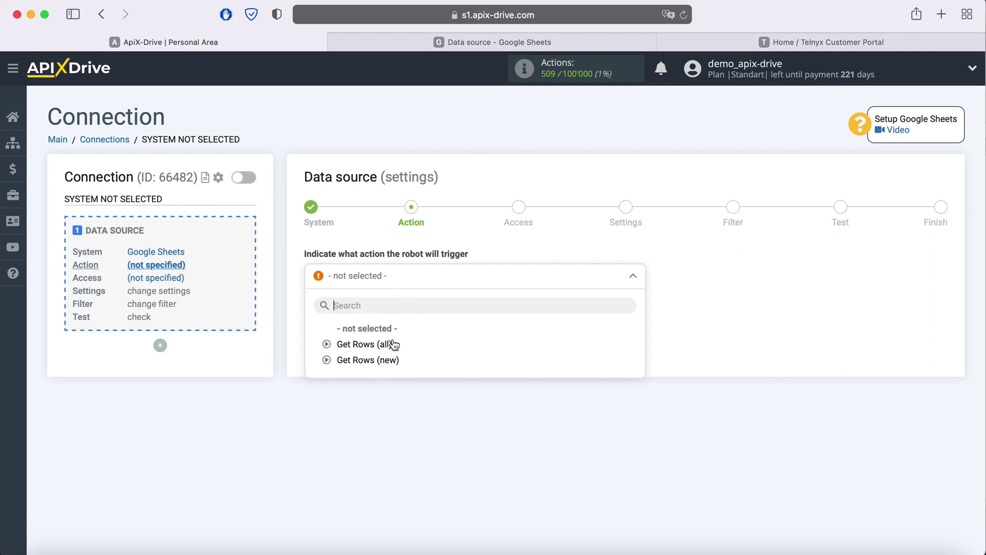
{"action": "left_click", "coordinate": [391, 360]}
{"action": "left_click", "coordinate": [383, 321]}
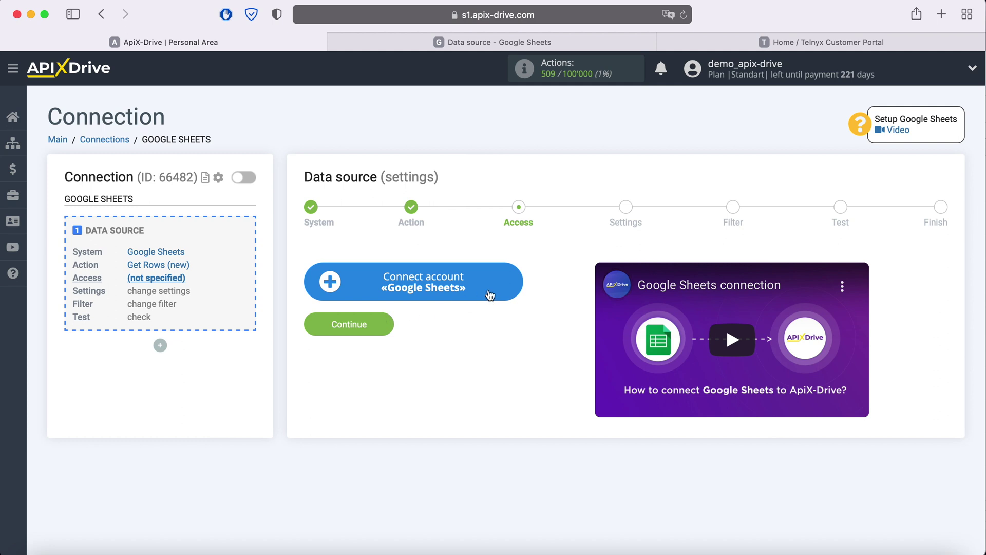
Start connecting a Google Sheets account and sign in to Google with the saved account e-mail and password
{"action": "left_click", "coordinate": [518, 280]}
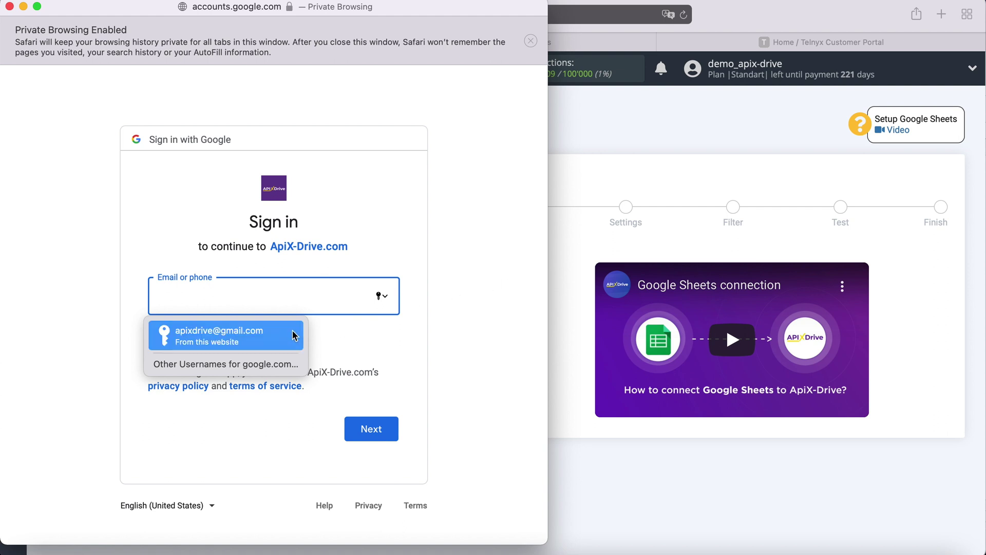
{"action": "left_click", "coordinate": [216, 335]}
{"action": "left_click", "coordinate": [388, 429]}
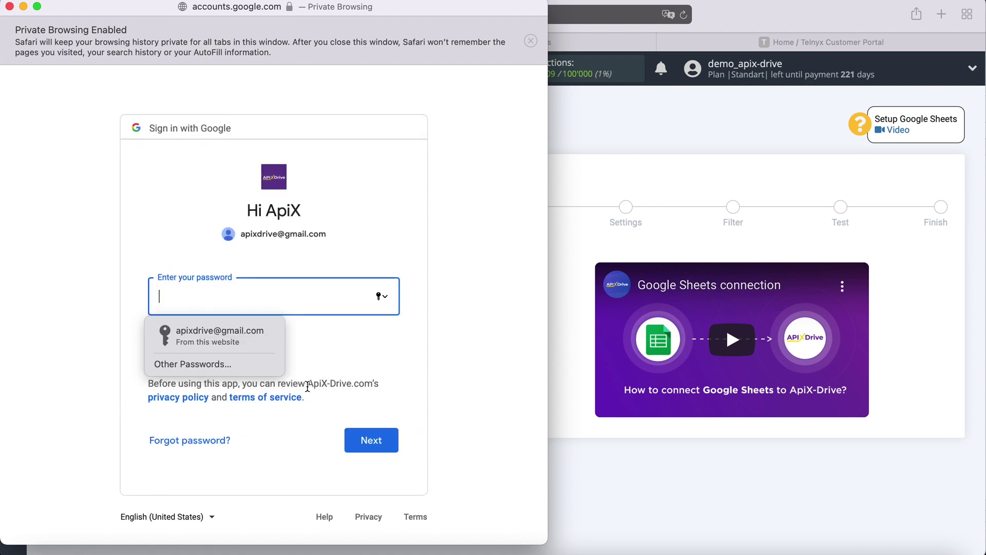
{"action": "left_click", "coordinate": [267, 339]}
{"action": "left_click", "coordinate": [384, 436]}
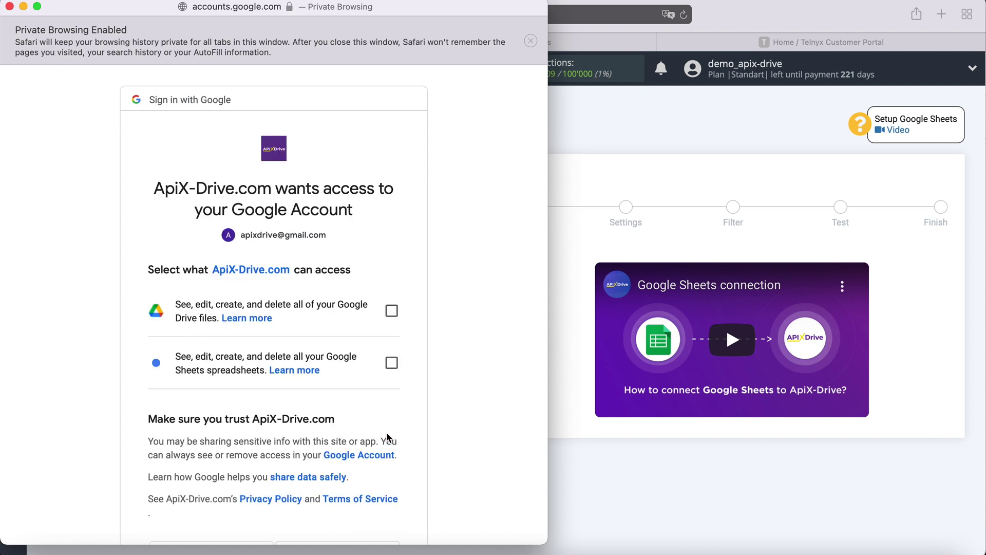
Grant ApiX-Drive.com access to all Google Drive files and Google Sheets spreadsheets
{"action": "left_click", "coordinate": [391, 311]}
{"action": "left_click", "coordinate": [393, 364]}
{"action": "scroll", "coordinate": [441, 372], "scroll_direction": "down", "scroll_amount": 3}
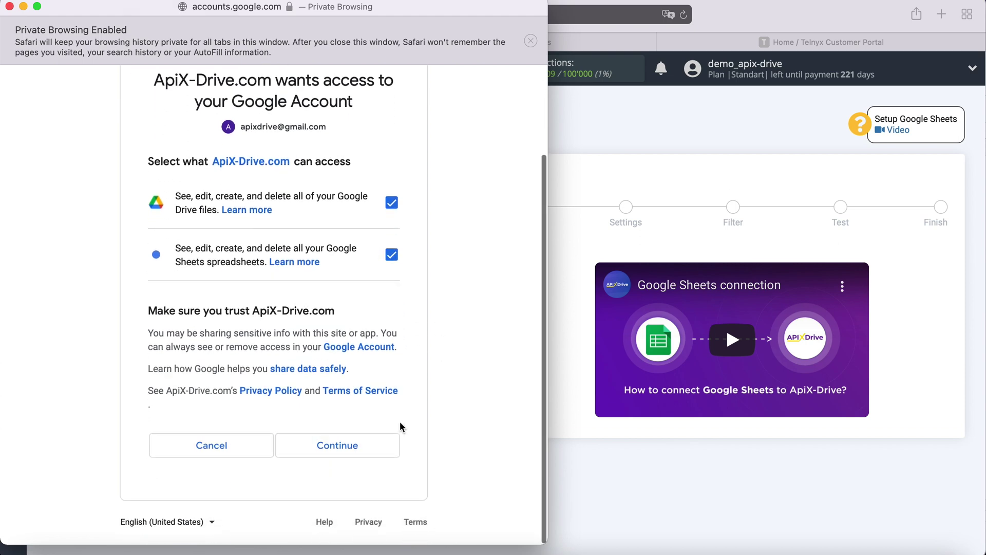
{"action": "left_click", "coordinate": [386, 447]}
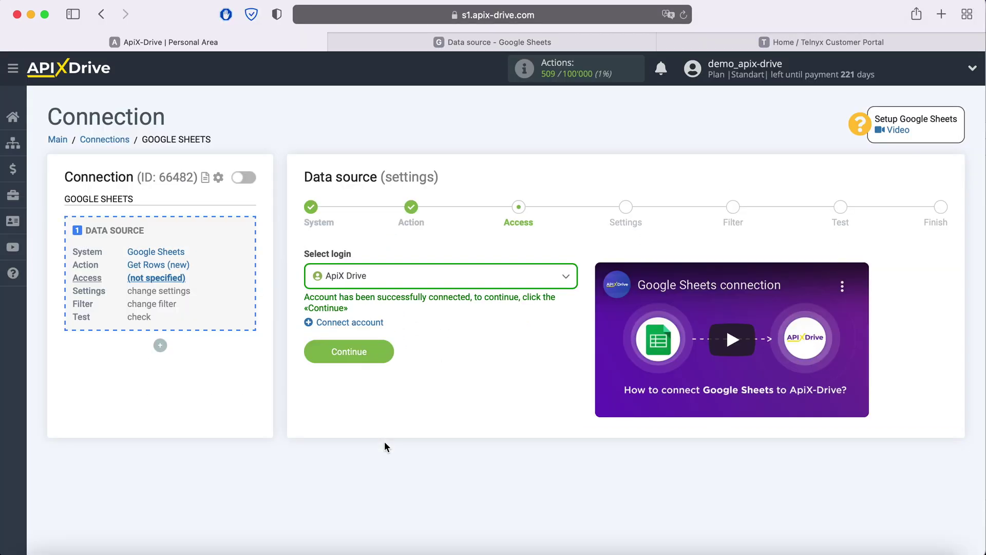
Select the connected ApiX Drive login for the Google Sheets source and proceed to its settings
{"action": "left_click", "coordinate": [417, 279]}
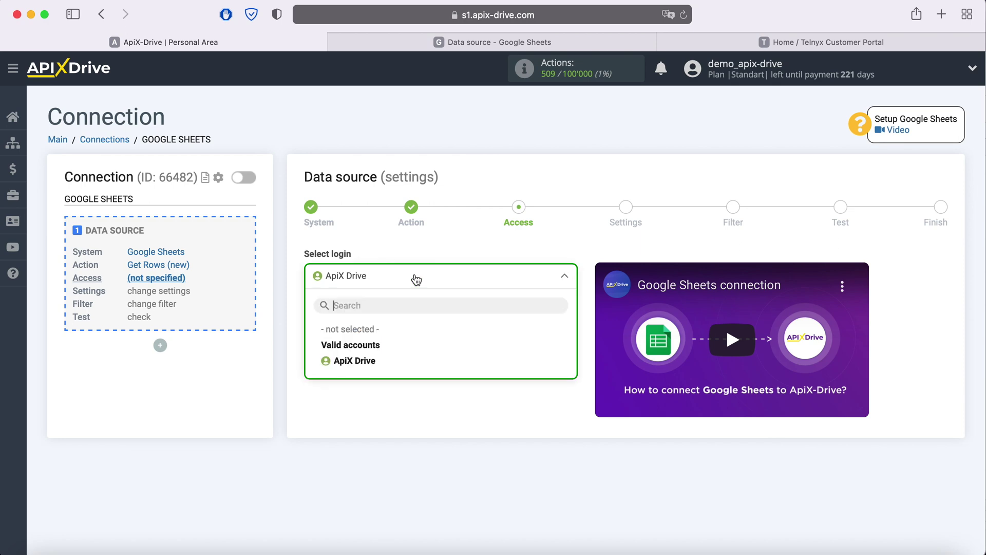
{"action": "left_click", "coordinate": [372, 361]}
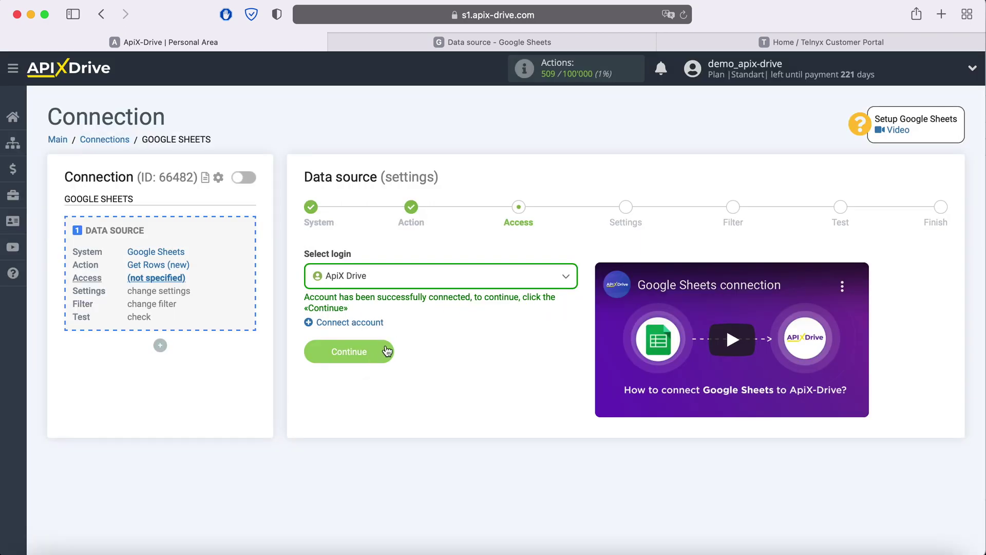
{"action": "left_click", "coordinate": [387, 351]}
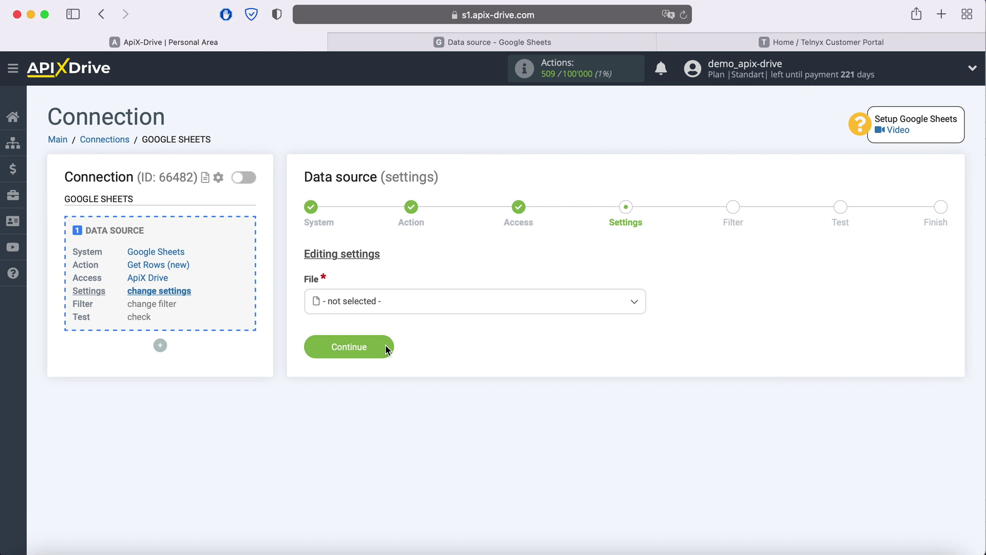
Choose the Data source file and its Data source sheet for loading rows
{"action": "left_click", "coordinate": [390, 303]}
{"action": "left_click", "coordinate": [372, 389]}
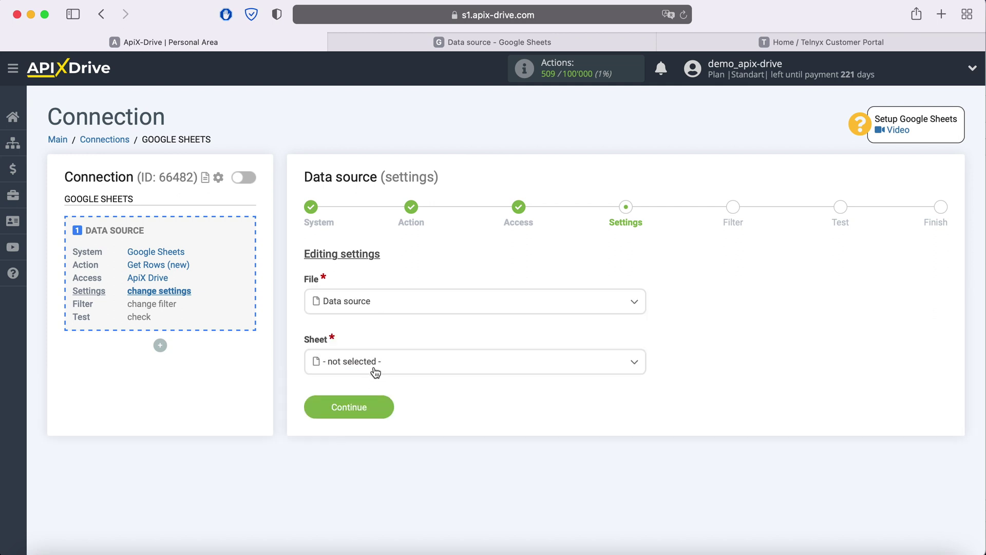
{"action": "left_click", "coordinate": [373, 370]}
{"action": "left_click", "coordinate": [371, 434]}
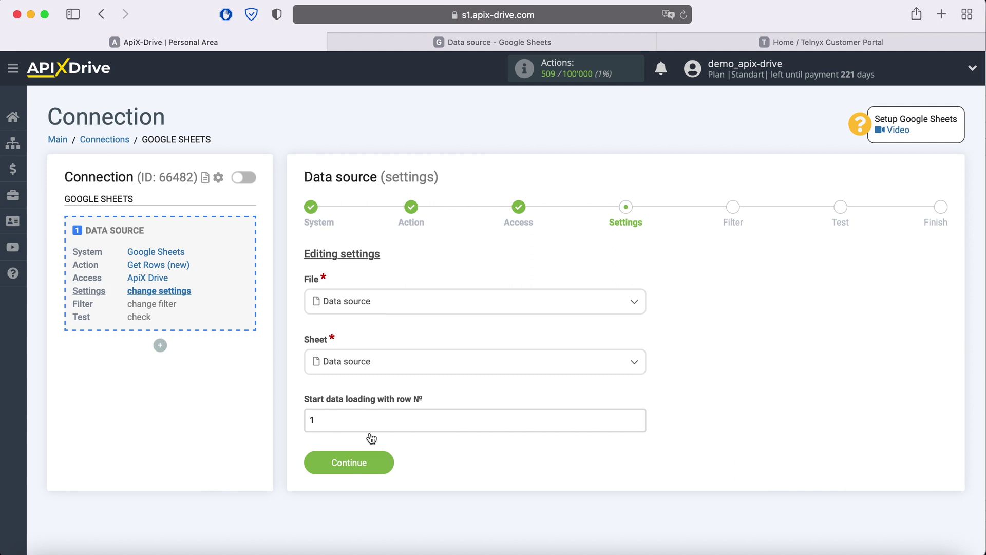
Check the row layout in the Data source spreadsheet, set data loading to start with row 2, and save the settings
{"action": "left_click", "coordinate": [439, 47]}
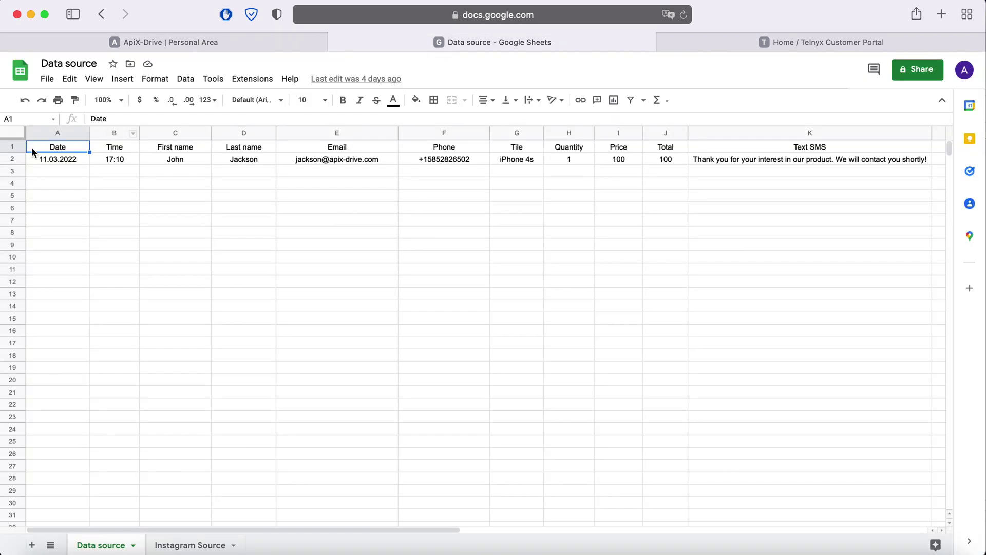
{"action": "left_click", "coordinate": [190, 43]}
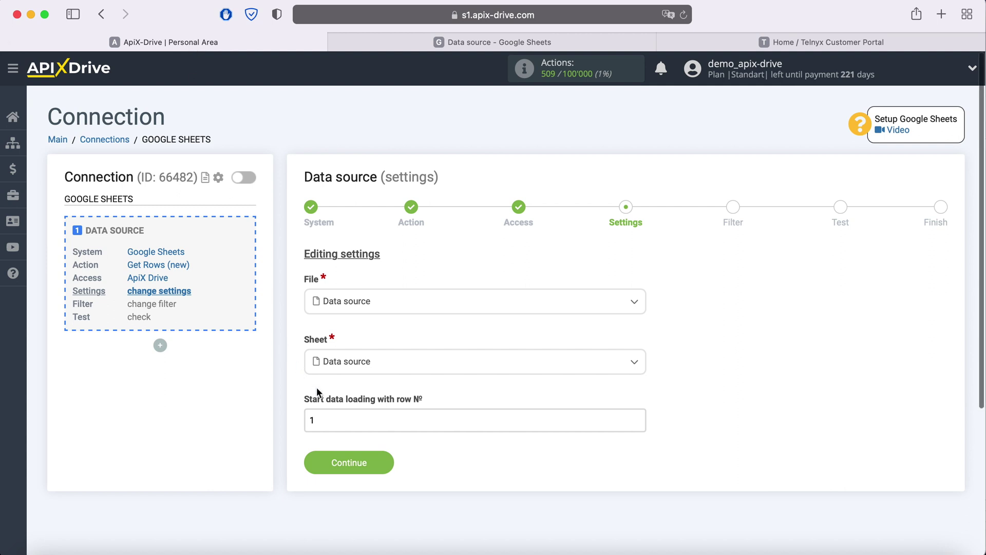
{"action": "left_click", "coordinate": [324, 421]}
{"action": "double_click", "coordinate": [323, 420]}
{"action": "type", "text": "2"}
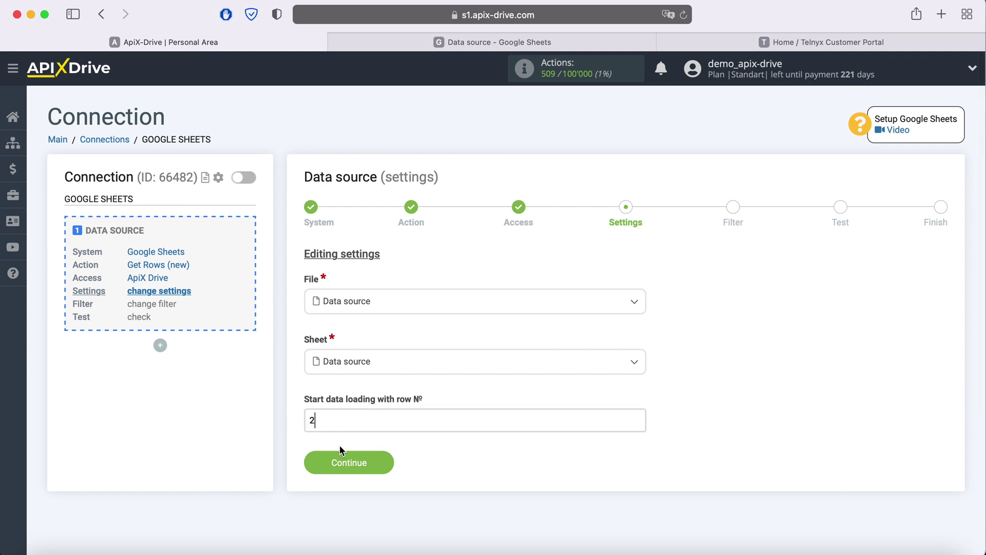
{"action": "left_click", "coordinate": [383, 464]}
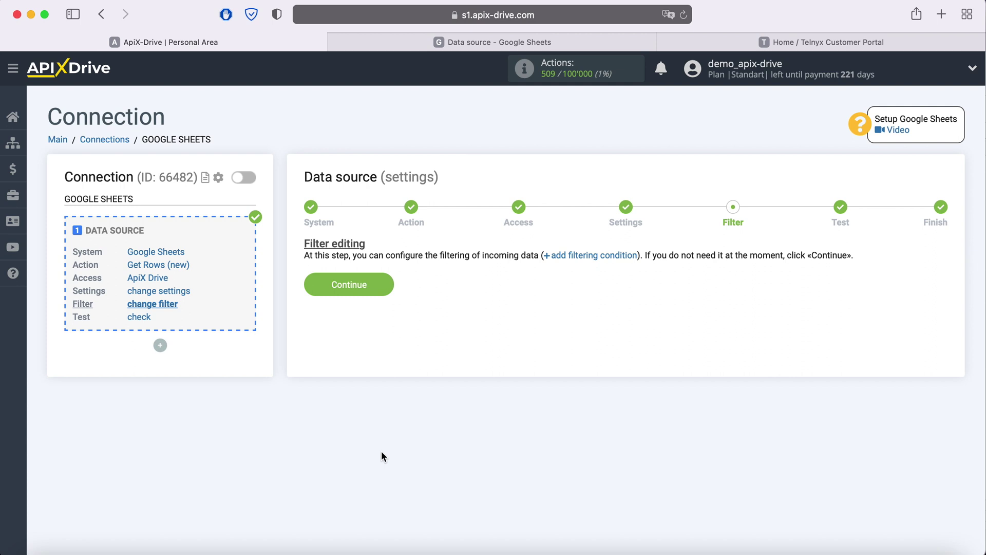
Finish the data source setup without filter conditions and start configuring data receiving
{"action": "left_click", "coordinate": [385, 290]}
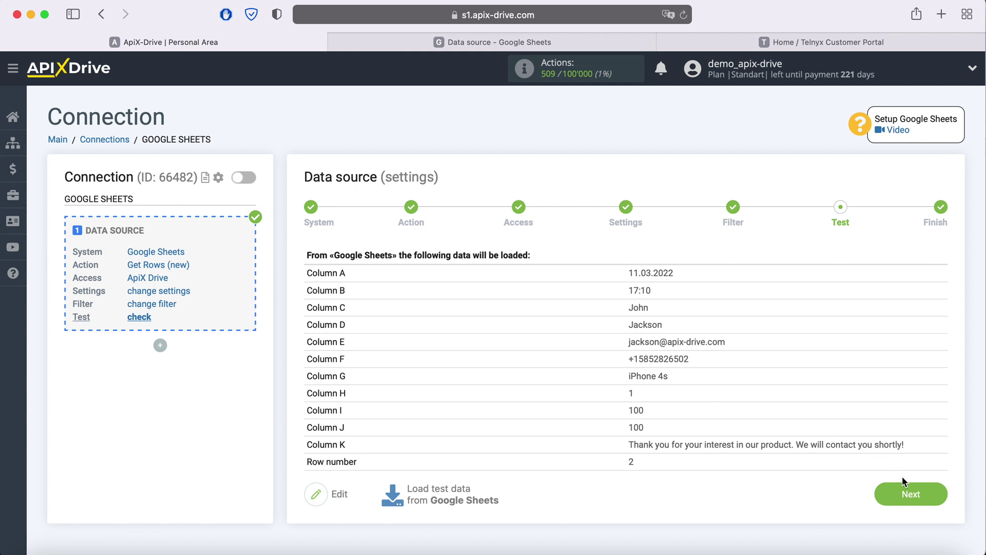
{"action": "left_click", "coordinate": [939, 499]}
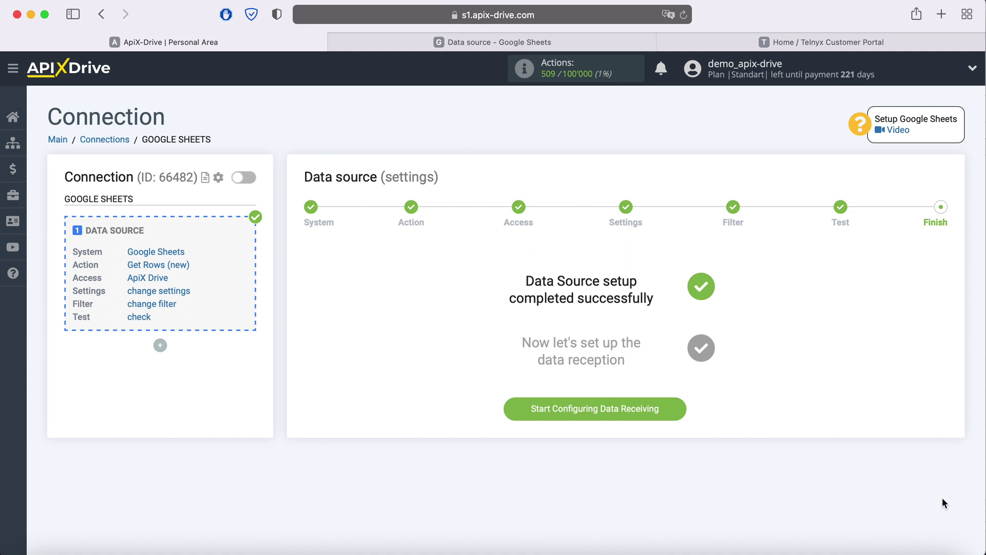
{"action": "left_click", "coordinate": [679, 409]}
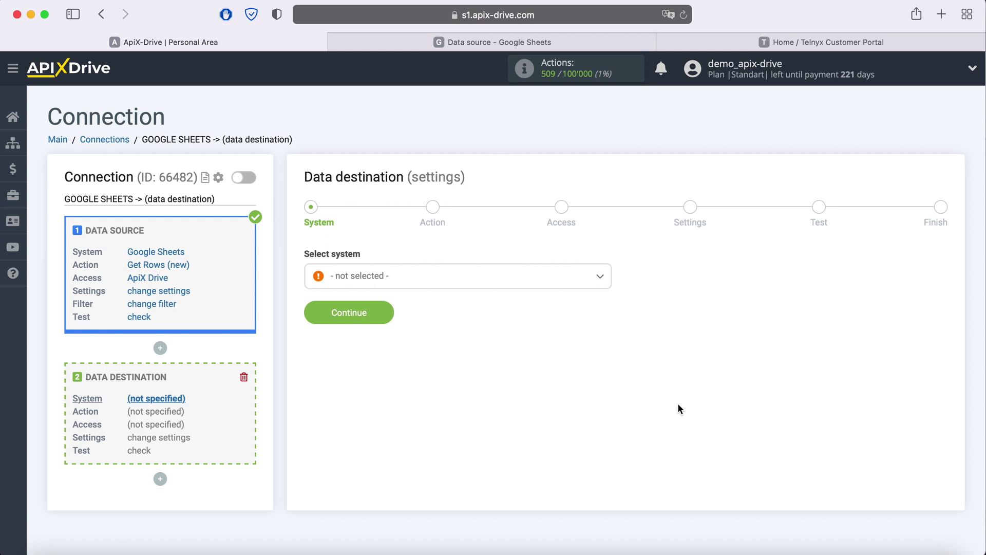
Set Telnyx as the data destination system
{"action": "left_click", "coordinate": [502, 282]}
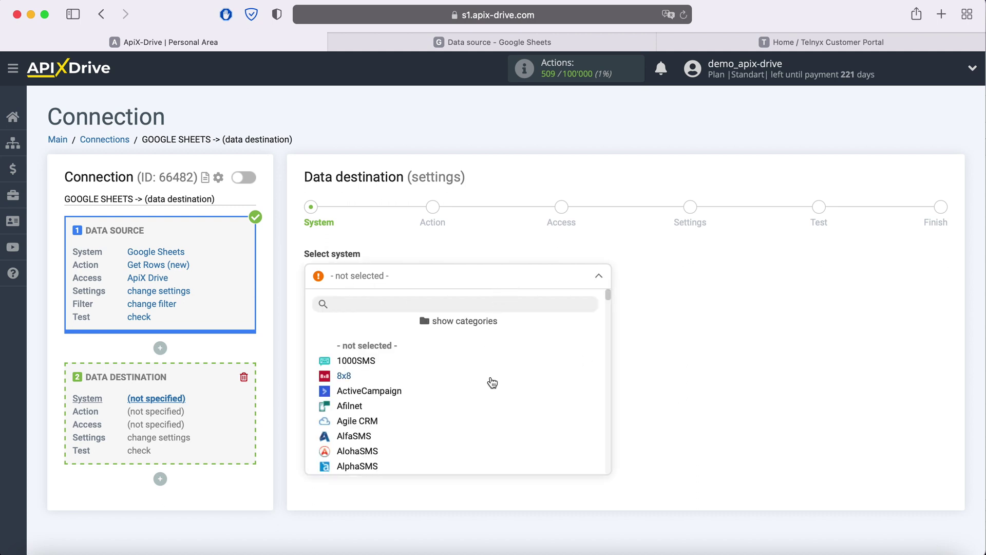
{"action": "scroll", "coordinate": [492, 360], "scroll_direction": "down", "scroll_amount": 5}
{"action": "scroll", "coordinate": [492, 383], "scroll_direction": "down", "scroll_amount": 10}
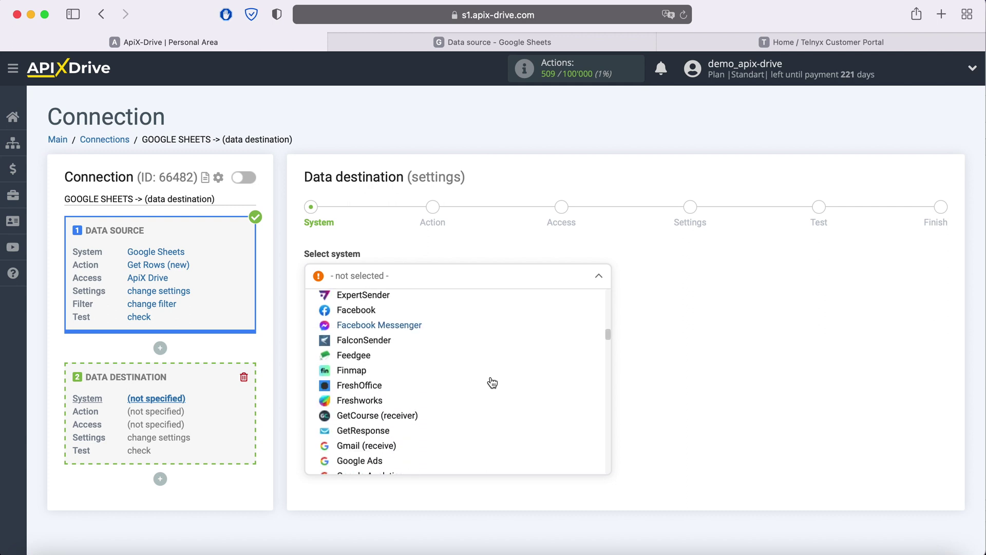
{"action": "scroll", "coordinate": [492, 383], "scroll_direction": "down", "scroll_amount": 10}
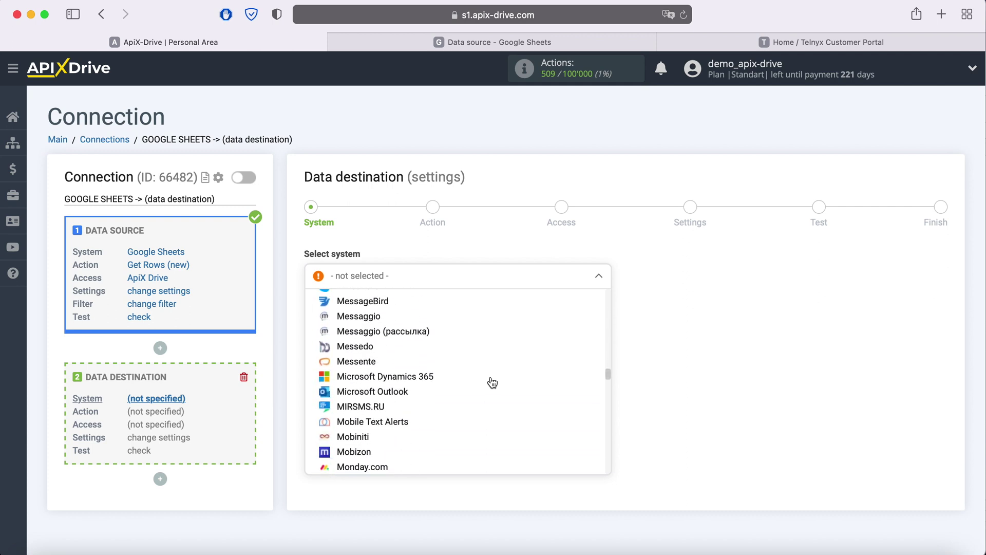
{"action": "scroll", "coordinate": [492, 383], "scroll_direction": "down", "scroll_amount": 10}
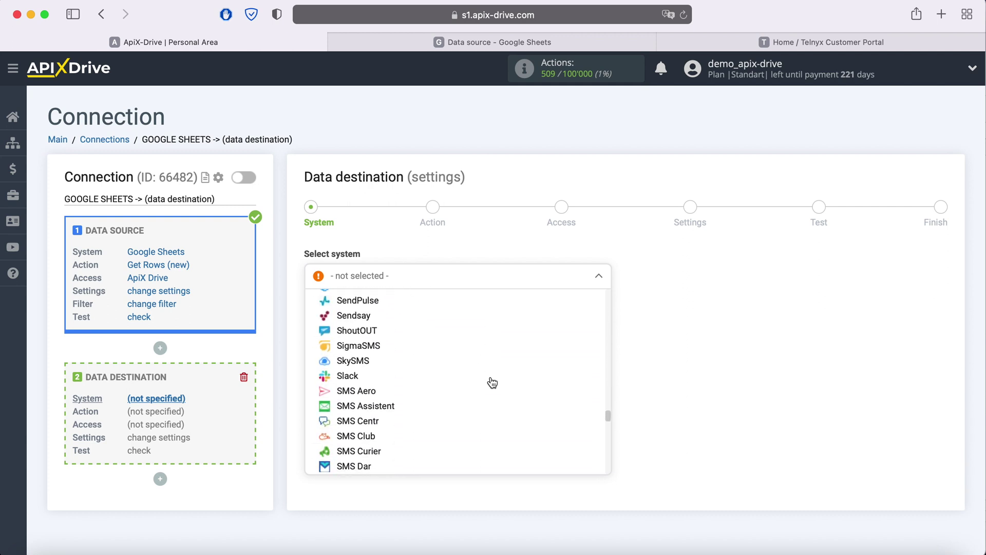
{"action": "scroll", "coordinate": [492, 383], "scroll_direction": "down", "scroll_amount": 5}
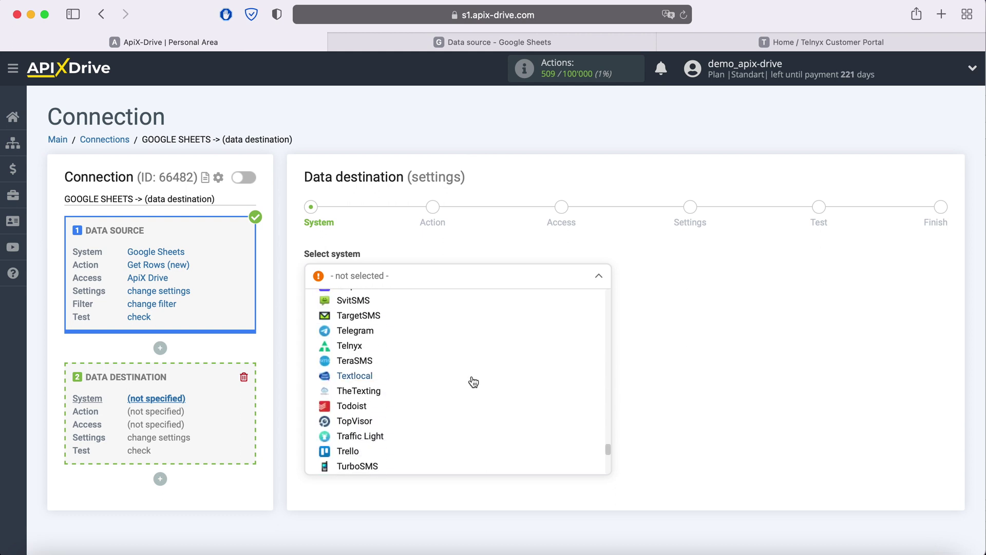
{"action": "left_click", "coordinate": [409, 347]}
{"action": "left_click", "coordinate": [379, 321]}
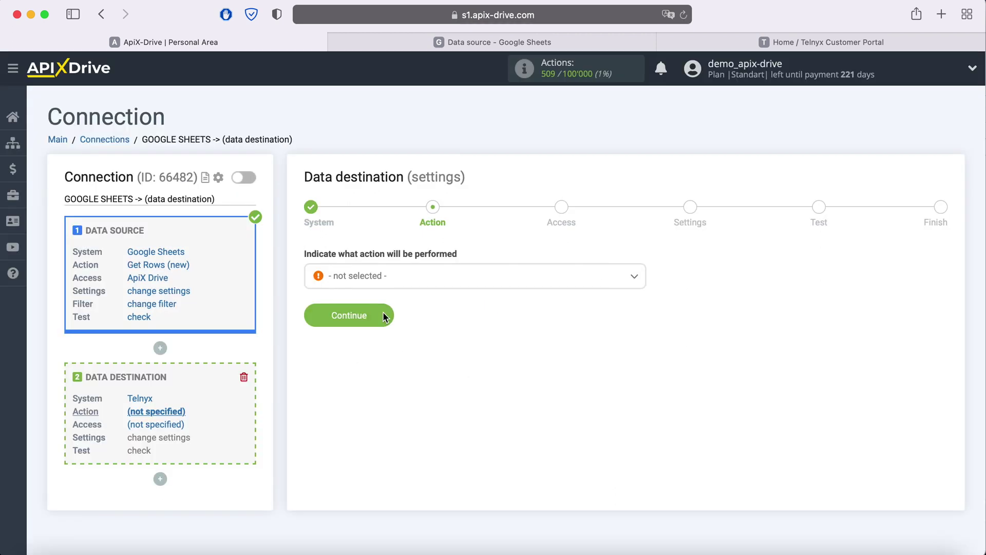
Set the Telnyx destination action to Send SMS and proceed to account access
{"action": "left_click", "coordinate": [399, 280]}
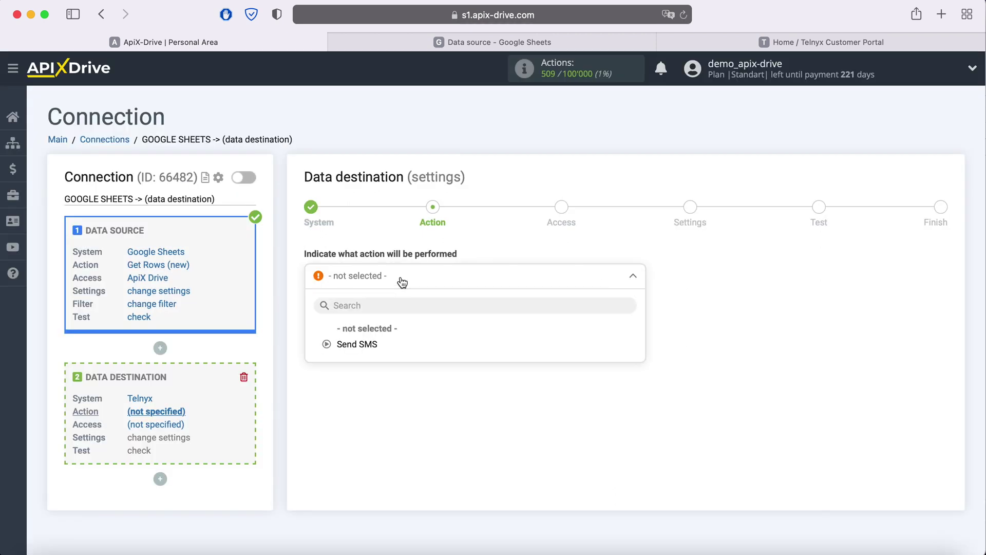
{"action": "left_click", "coordinate": [374, 344]}
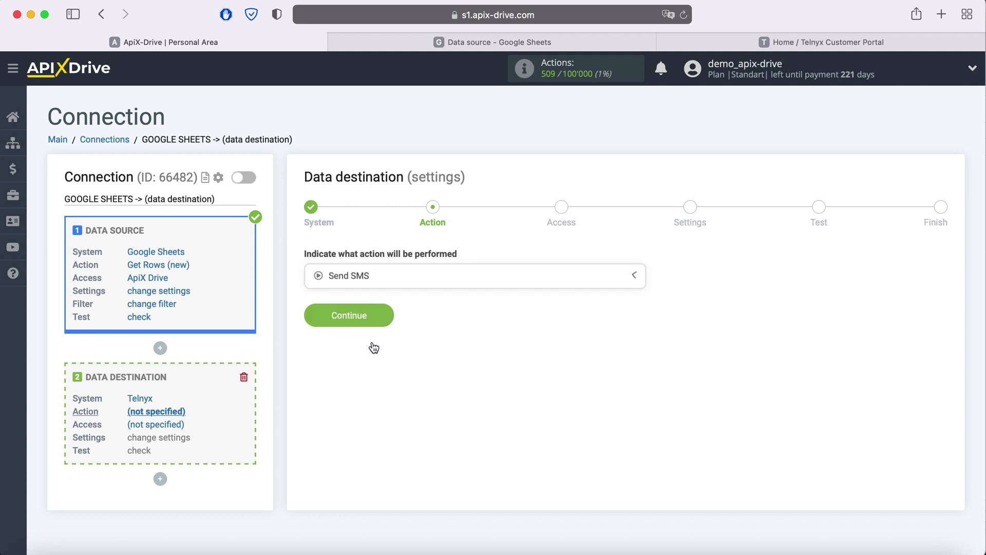
{"action": "left_click", "coordinate": [387, 315]}
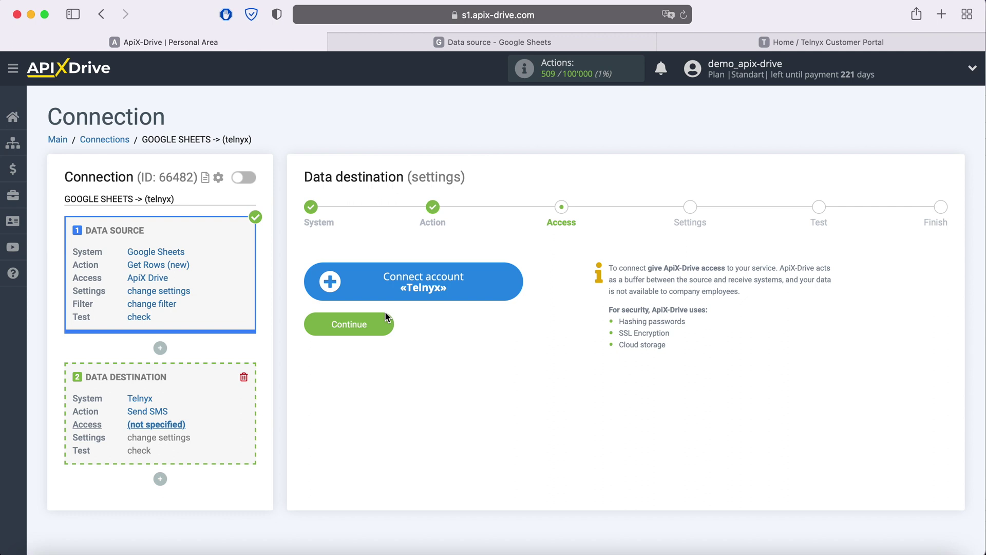
Connect a Telnyx account by copying the active API key from the Telnyx portal into the integration's API Key field and saving
{"action": "left_click", "coordinate": [516, 281]}
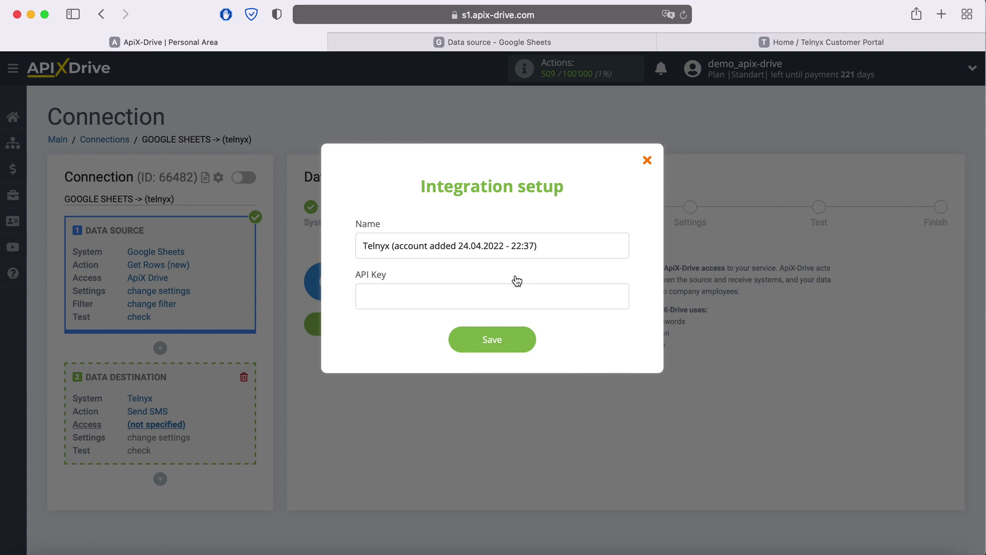
{"action": "left_click", "coordinate": [765, 41]}
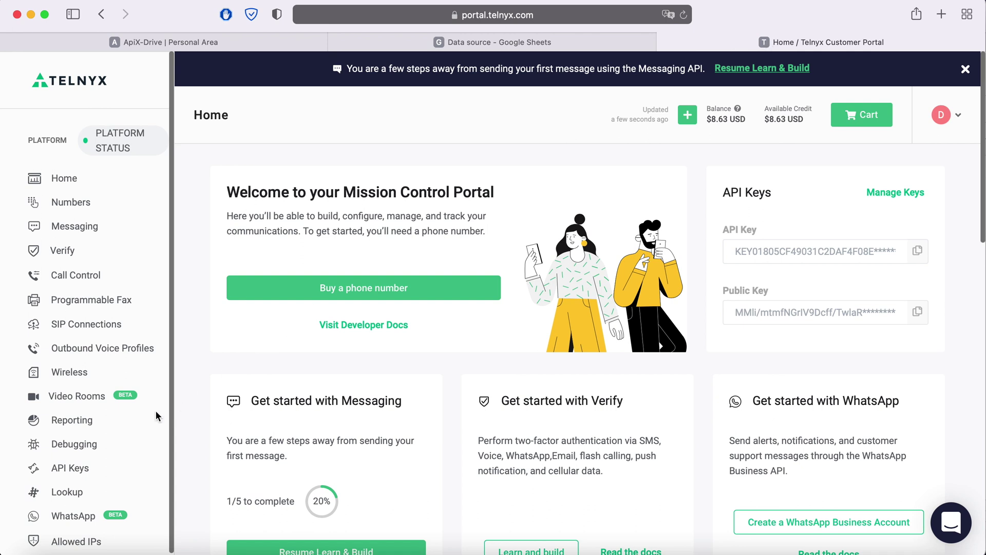
{"action": "left_click", "coordinate": [76, 469]}
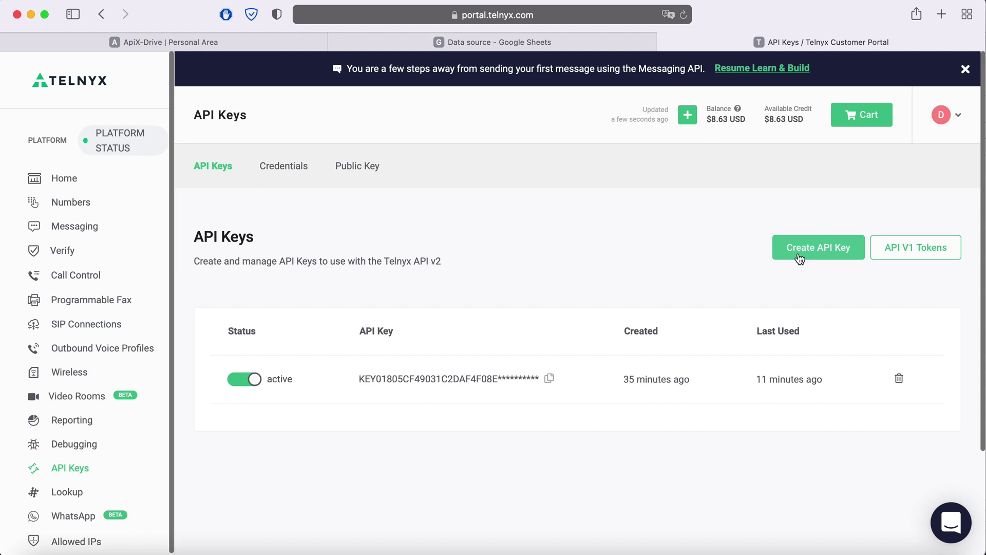
{"action": "left_click", "coordinate": [550, 380]}
{"action": "left_click", "coordinate": [246, 42]}
{"action": "right_click", "coordinate": [408, 307]}
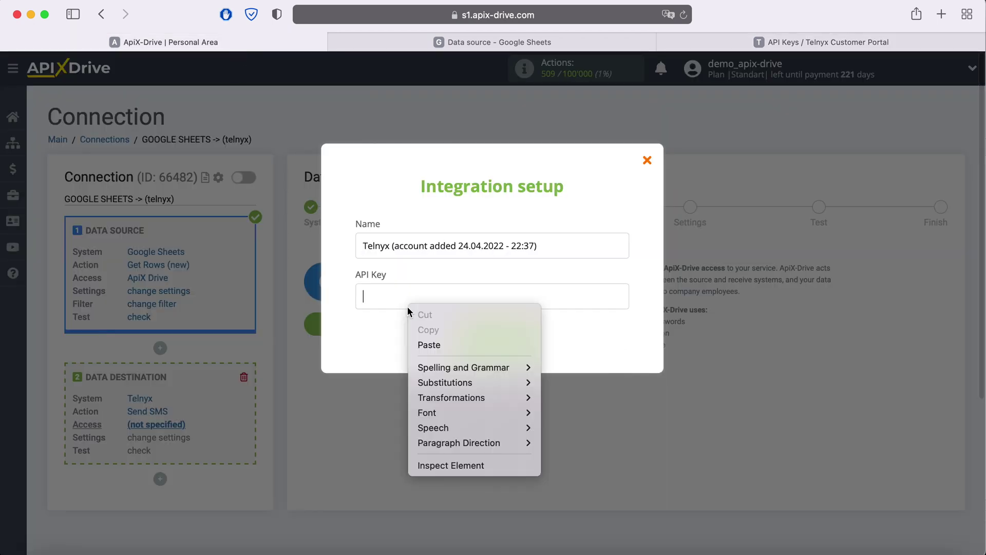
{"action": "left_click", "coordinate": [436, 339]}
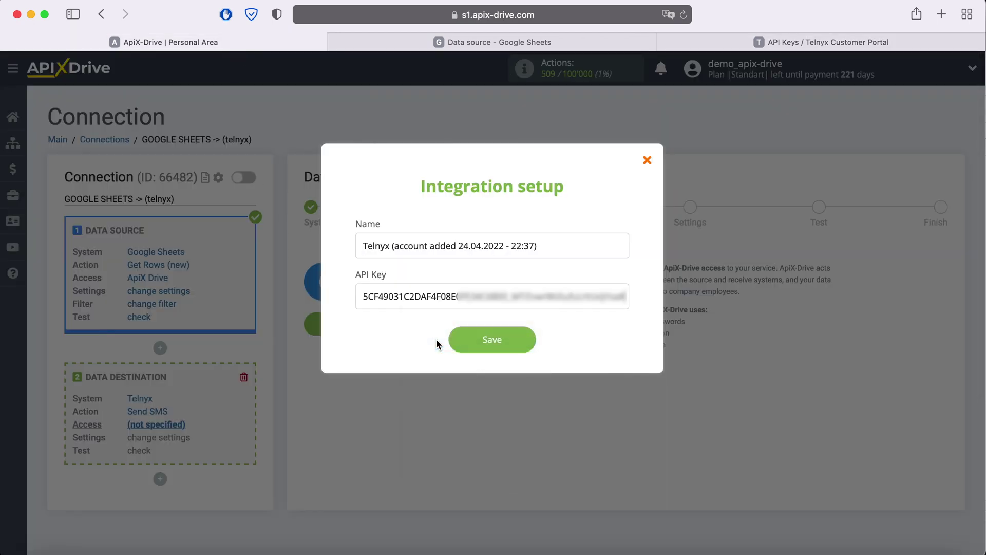
{"action": "left_click", "coordinate": [529, 338]}
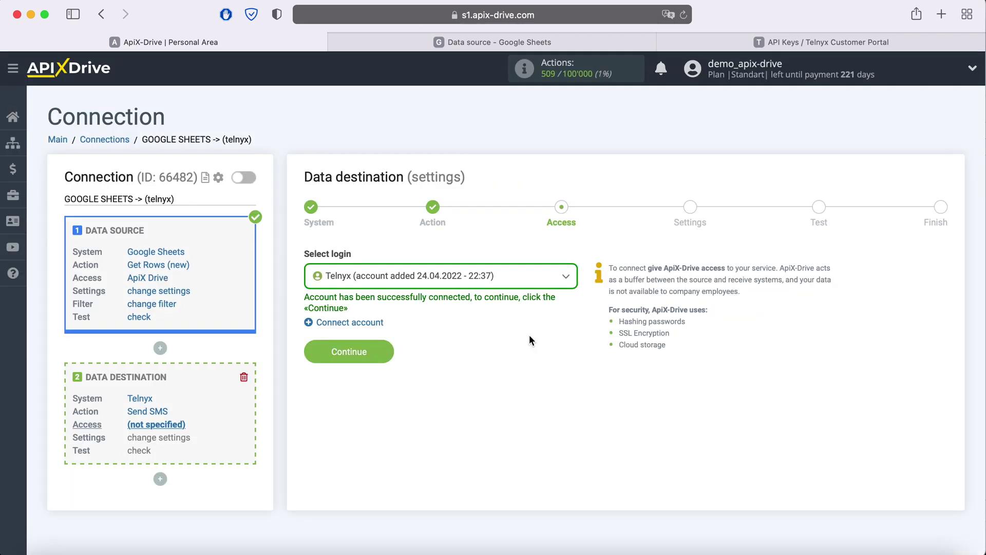
Select the connected Telnyx account as the destination login and continue to the settings
{"action": "left_click", "coordinate": [506, 282]}
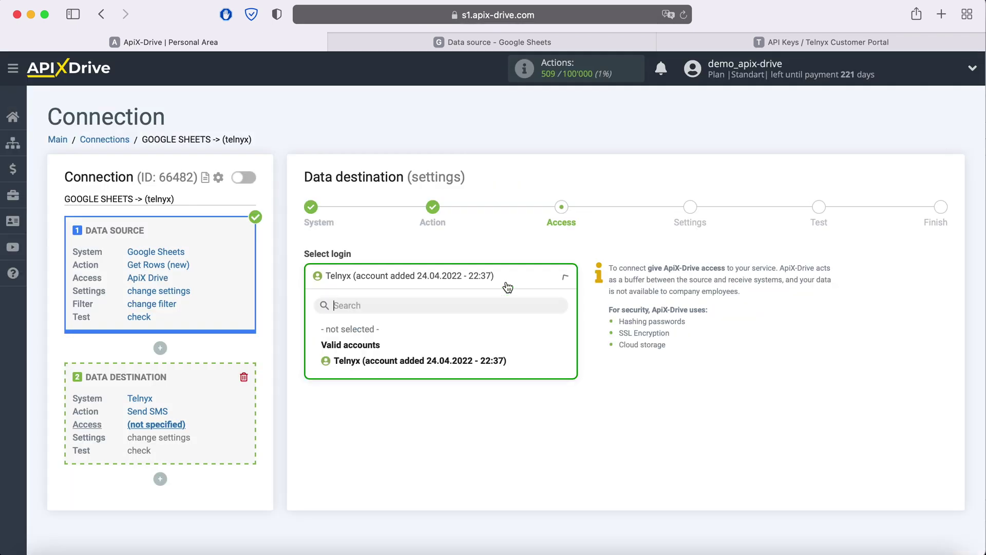
{"action": "left_click", "coordinate": [473, 361]}
{"action": "left_click", "coordinate": [389, 351]}
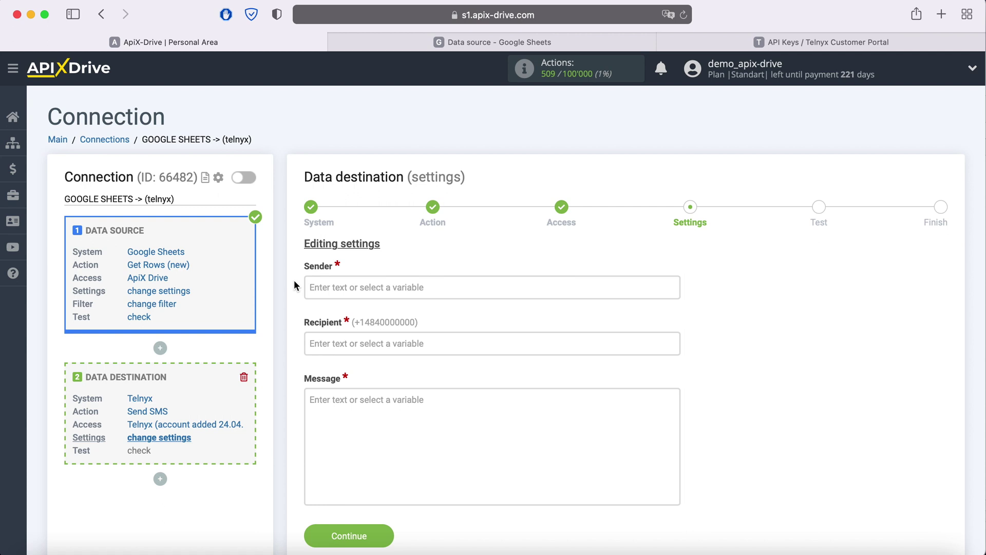
Paste the sender's phone number into the Sender field of the SMS settings
{"action": "left_click", "coordinate": [329, 284]}
{"action": "scroll", "coordinate": [328, 284], "scroll_direction": "down", "scroll_amount": 5}
{"action": "right_click", "coordinate": [342, 154]}
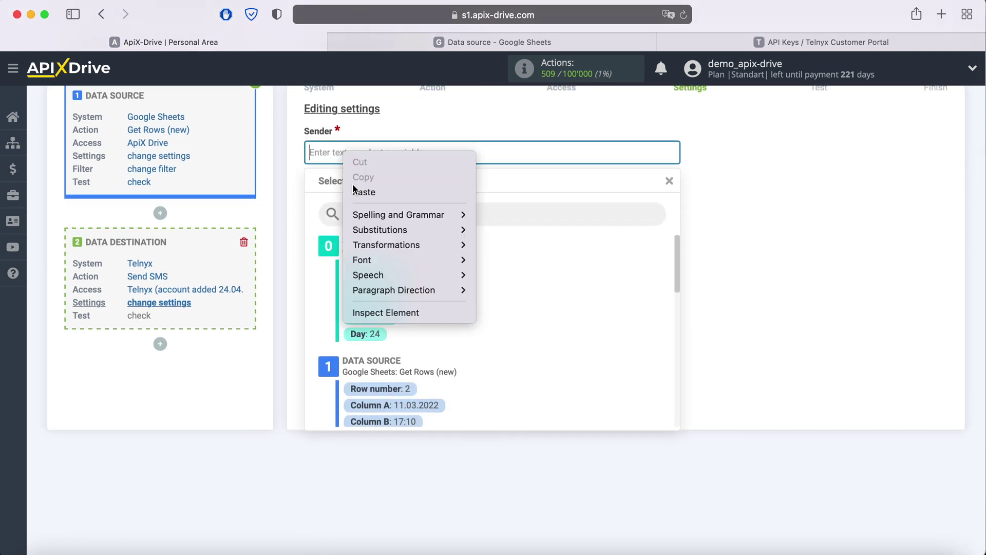
{"action": "left_click", "coordinate": [359, 189]}
{"action": "left_click", "coordinate": [296, 199]}
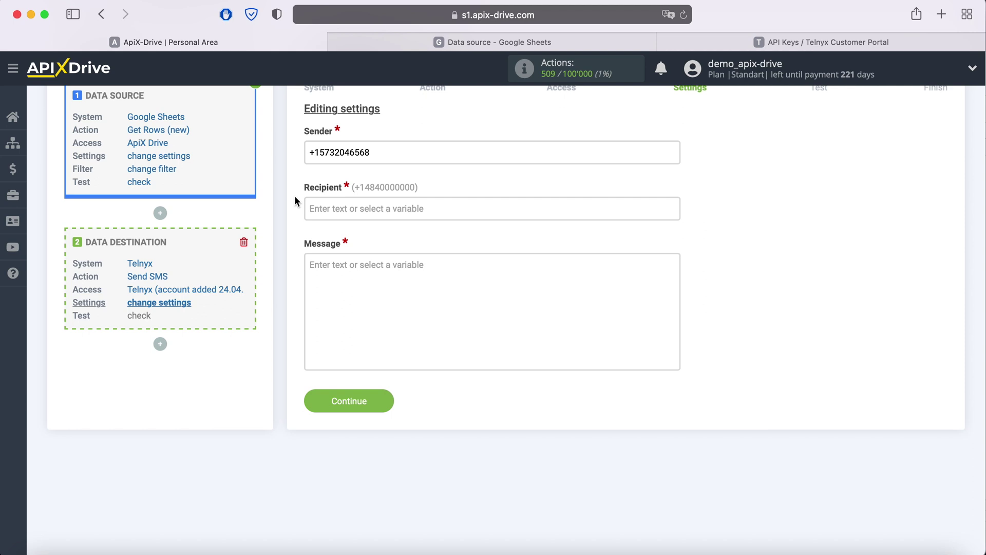
Assign the Google Sheets Column F variable as the SMS recipient
{"action": "left_click", "coordinate": [335, 208]}
{"action": "scroll", "coordinate": [336, 207], "scroll_direction": "down", "scroll_amount": 2}
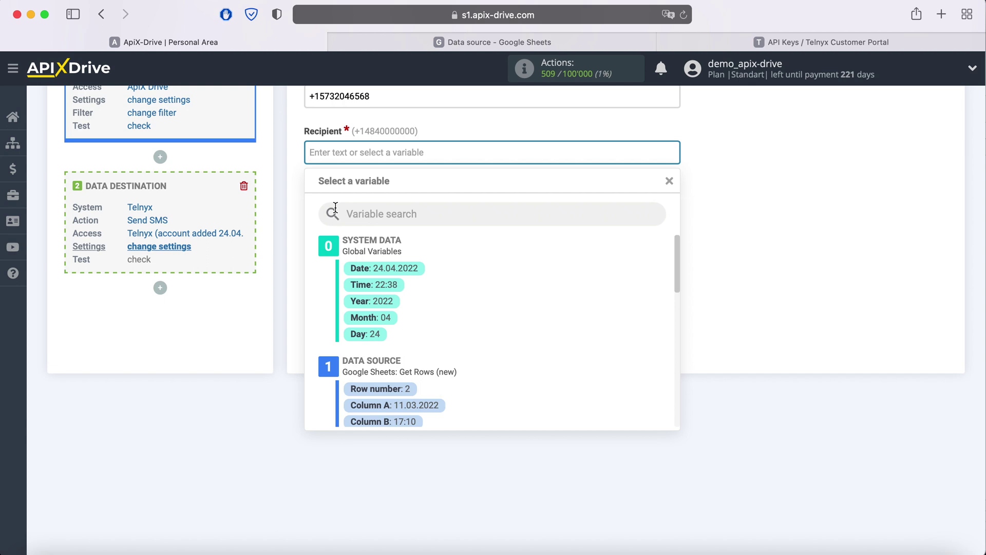
{"action": "scroll", "coordinate": [529, 248], "scroll_direction": "down", "scroll_amount": 4}
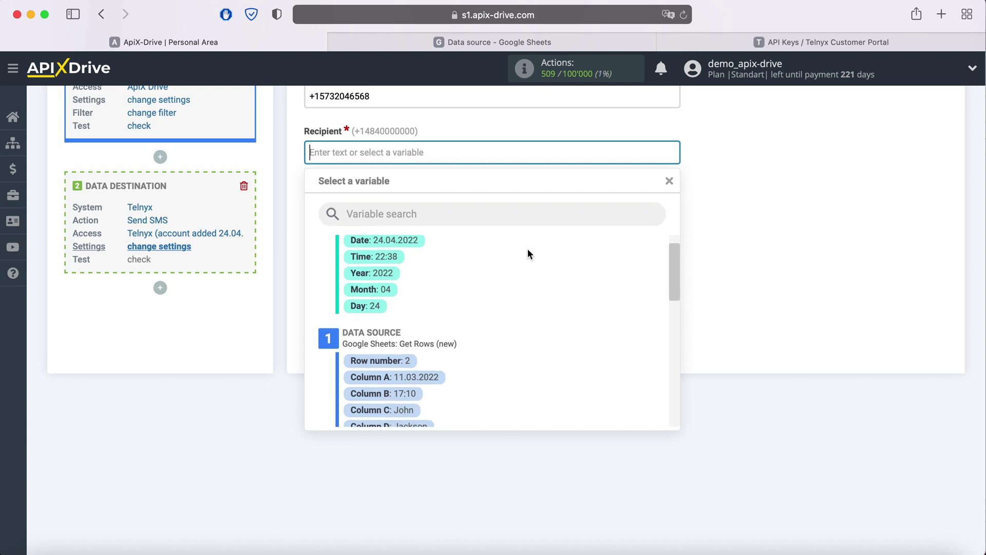
{"action": "left_click", "coordinate": [451, 382]}
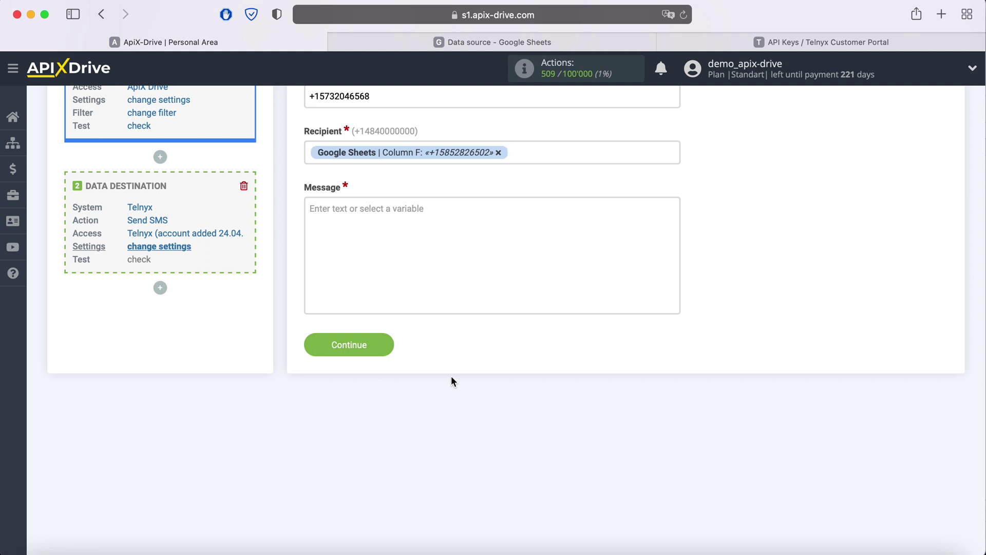
Compose the message as "Hi," followed by the Google Sheets Column C and Column D variables, "!" and the Column K variable
{"action": "left_click", "coordinate": [369, 258]}
{"action": "type", "text": "Hi,"}
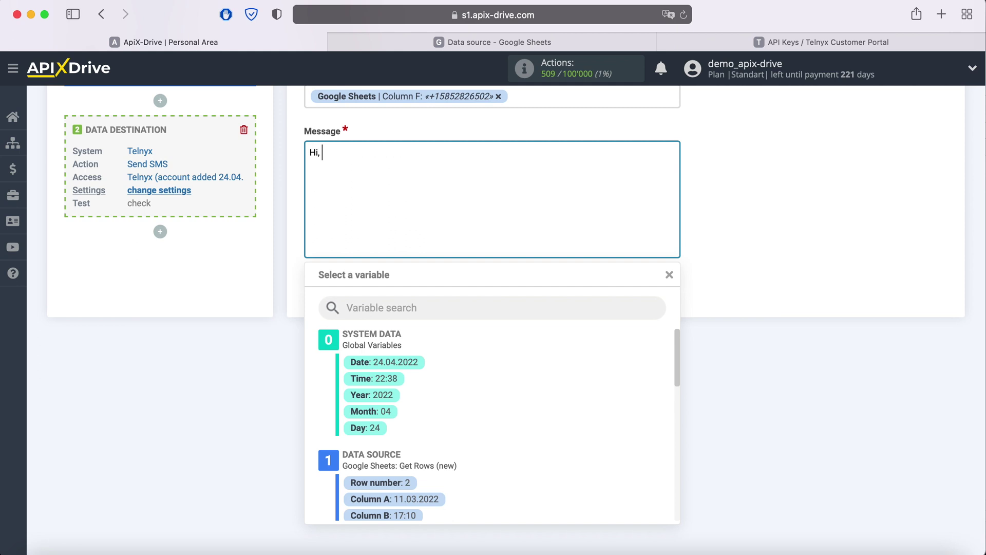
{"action": "scroll", "coordinate": [511, 394], "scroll_direction": "down", "scroll_amount": 4}
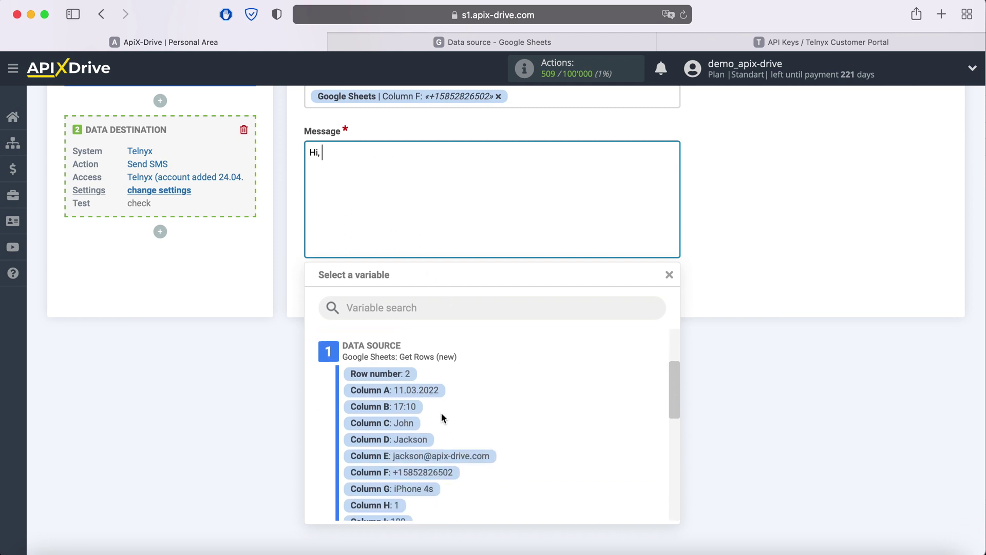
{"action": "left_click", "coordinate": [403, 423]}
{"action": "left_click", "coordinate": [499, 185]}
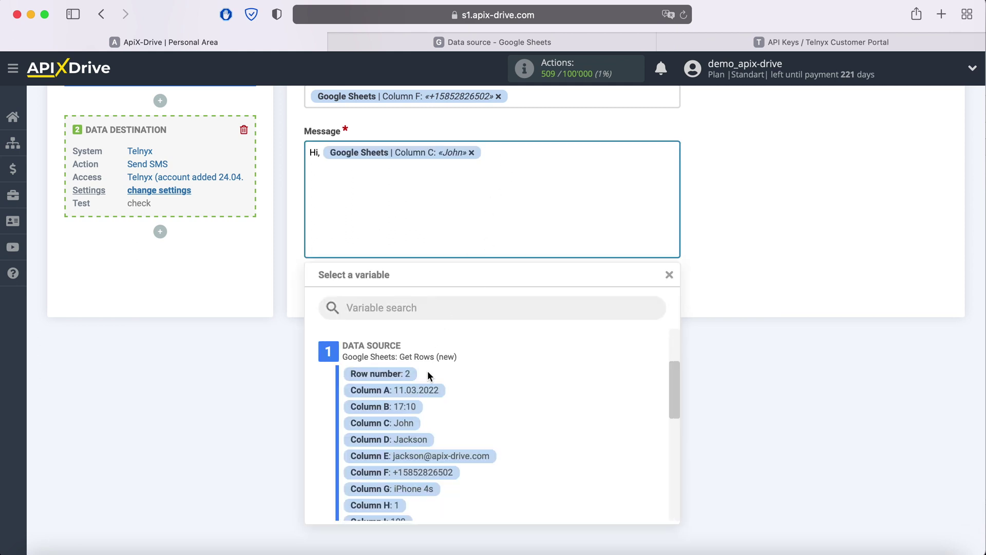
{"action": "left_click", "coordinate": [416, 439]}
{"action": "type", "text": "!"}
{"action": "left_click", "coordinate": [662, 182]}
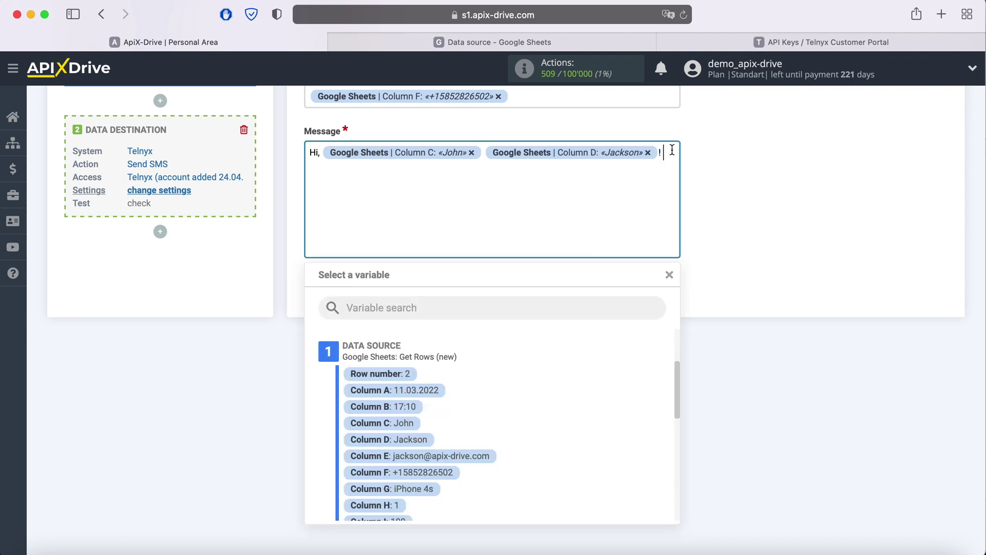
{"action": "scroll", "coordinate": [549, 390], "scroll_direction": "down", "scroll_amount": 2}
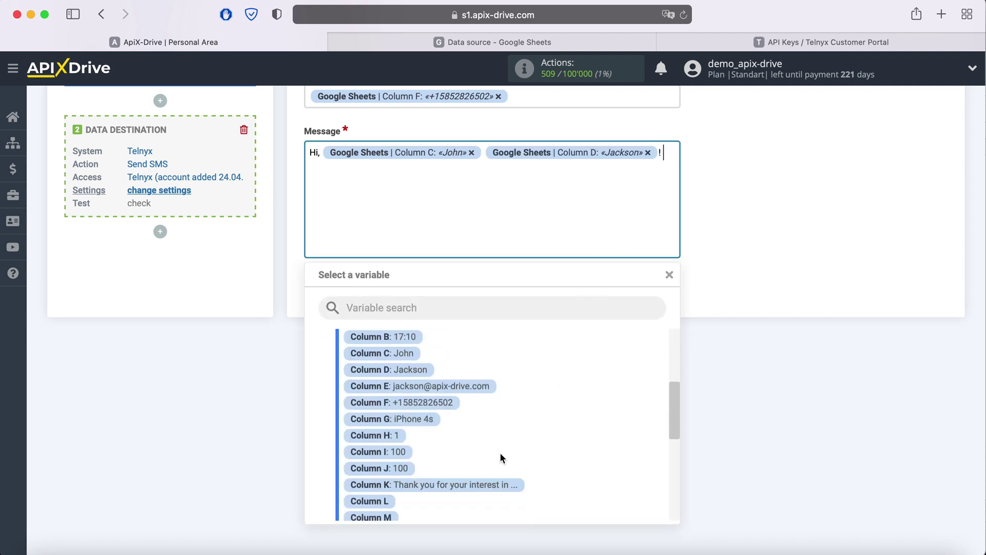
{"action": "left_click", "coordinate": [485, 488]}
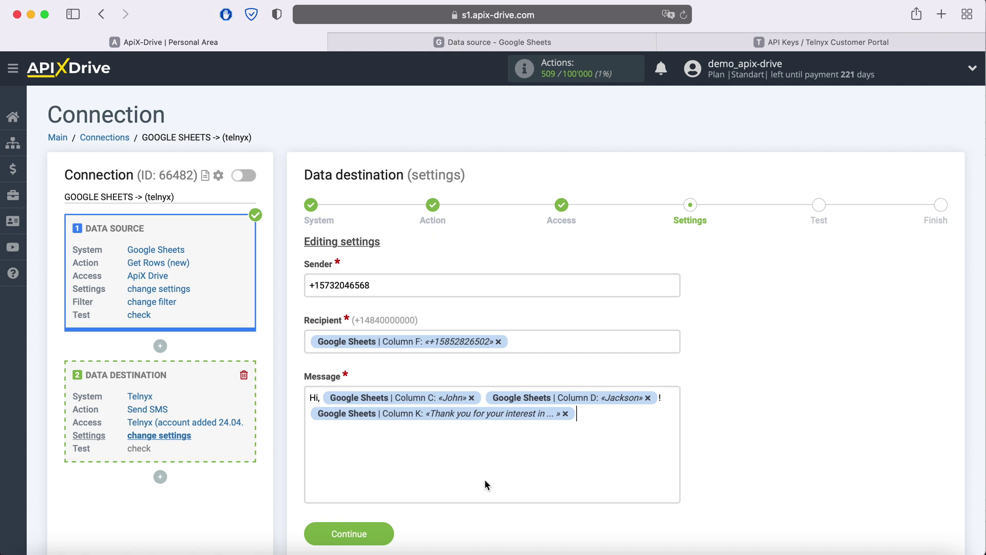
Save the Send SMS settings and send the test data to Telnyx
{"action": "left_click", "coordinate": [387, 534]}
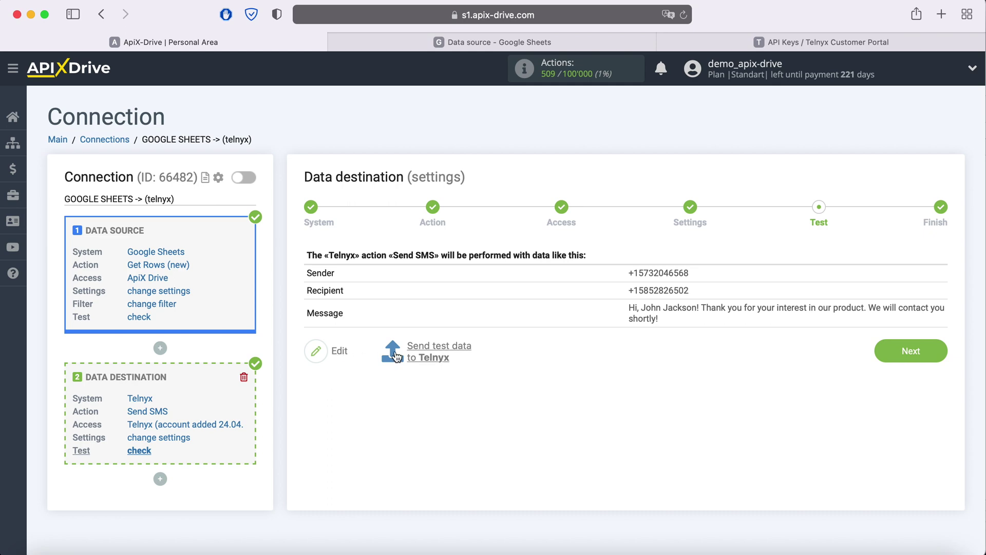
{"action": "left_click", "coordinate": [439, 353]}
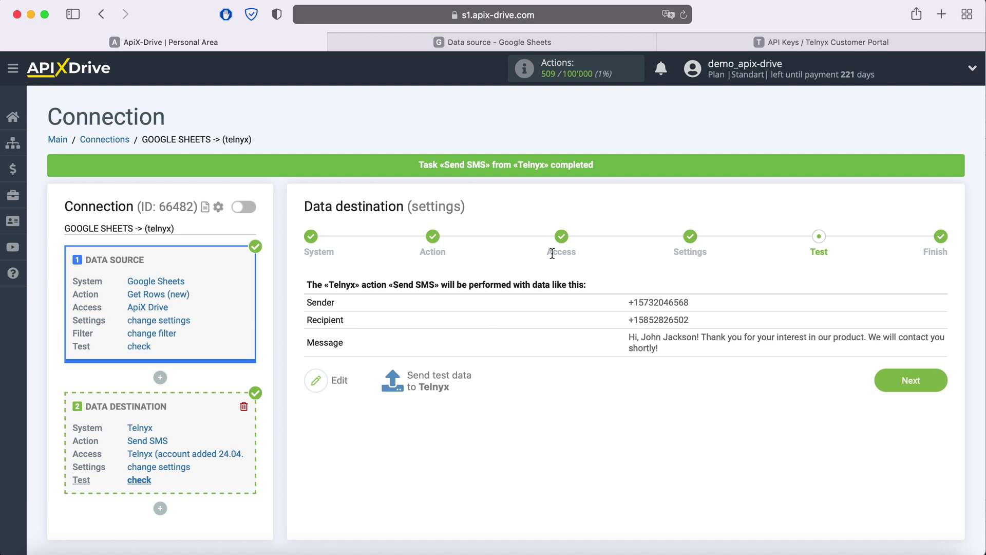
Switch to the Telnyx portal, request a Messaging detail report starting 04/24/2022, and download the new report
{"action": "left_click", "coordinate": [691, 43]}
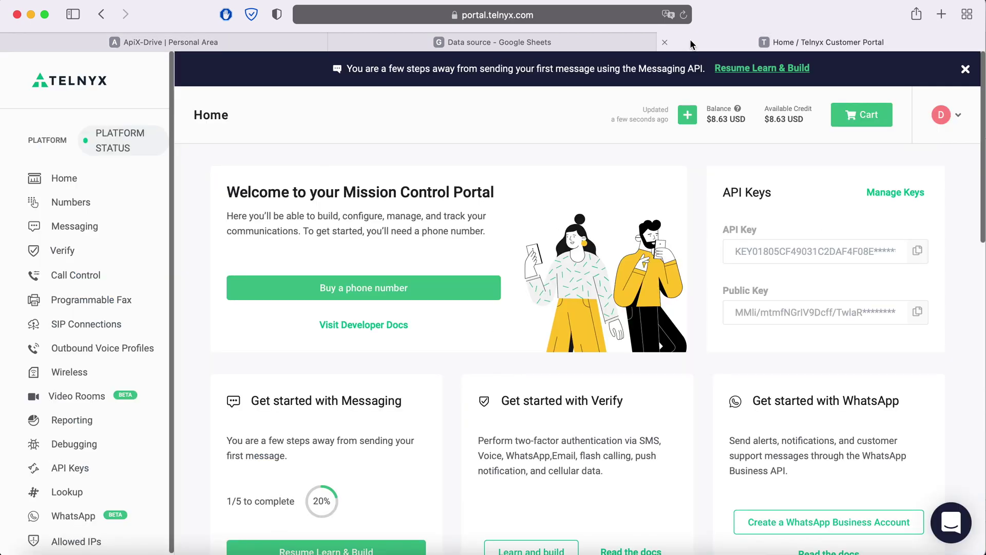
{"action": "left_click", "coordinate": [74, 421]}
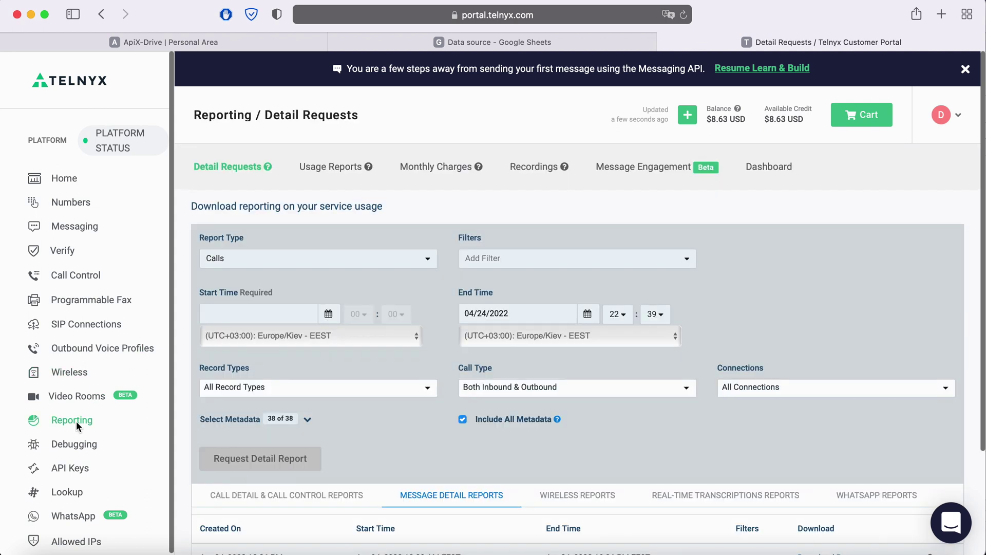
{"action": "left_click", "coordinate": [278, 261]}
{"action": "left_click", "coordinate": [239, 305]}
{"action": "left_click", "coordinate": [298, 312]}
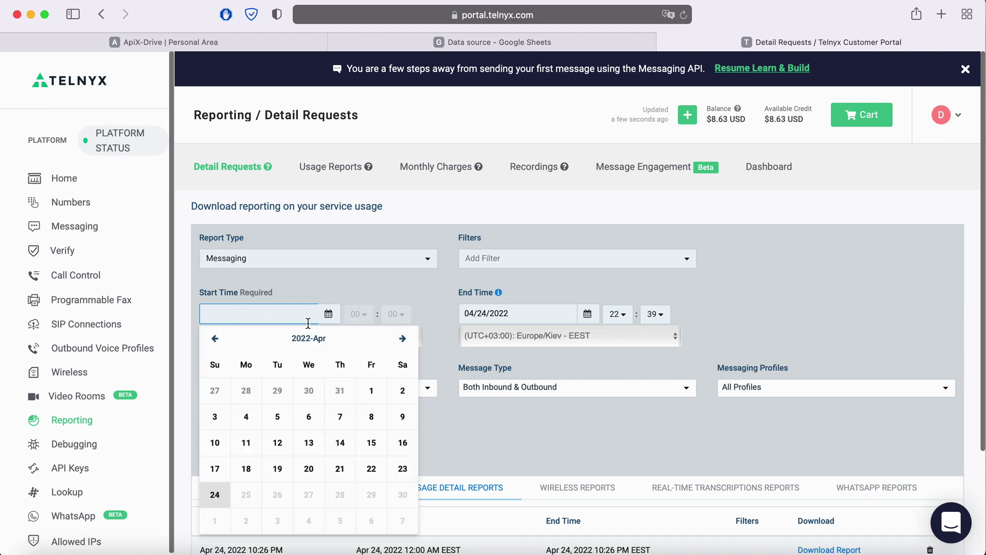
{"action": "left_click", "coordinate": [215, 493]}
{"action": "left_click", "coordinate": [273, 450]}
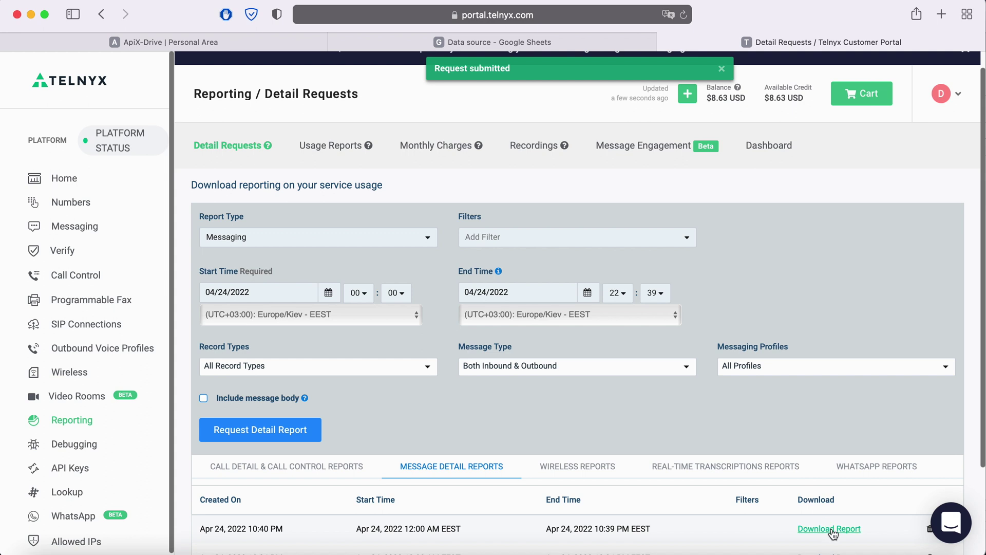
{"action": "left_click", "coordinate": [829, 529]}
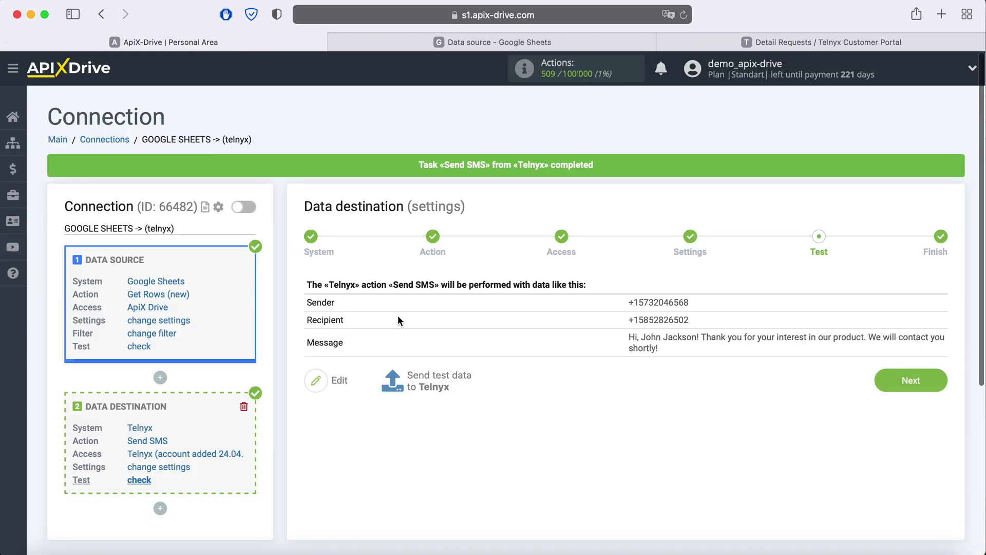
Return to ApiX-Drive, finish the data destination setup and enable automatic updates for the connection
{"action": "left_click", "coordinate": [935, 381]}
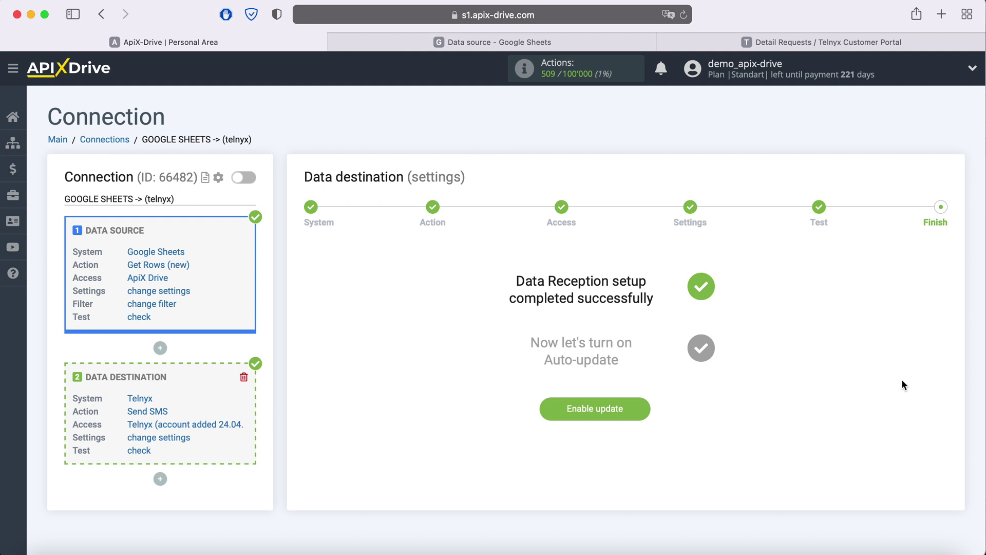
{"action": "left_click", "coordinate": [640, 401]}
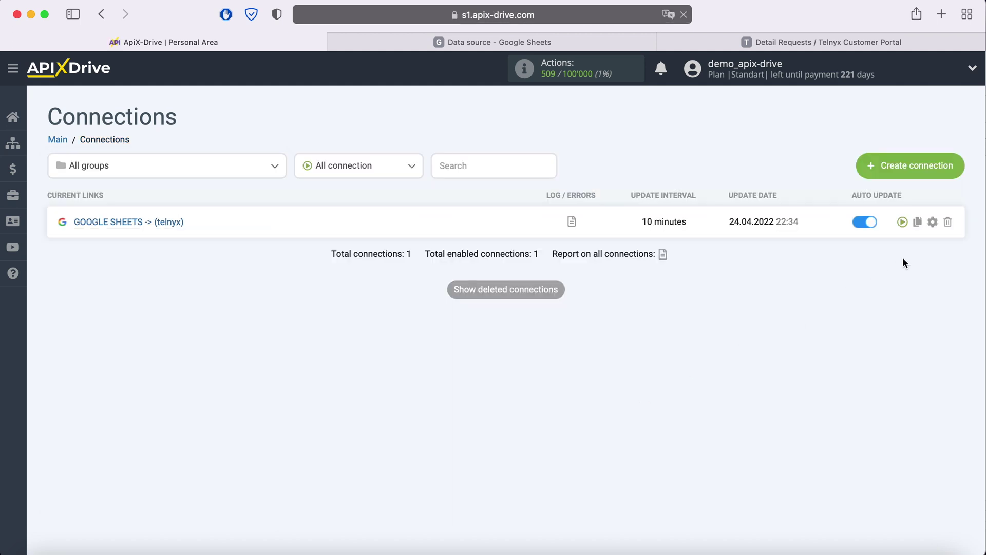
Set the update interval of the GOOGLE SHEETS -> (telnyx) connection to 5 minutes and save
{"action": "left_click", "coordinate": [933, 224]}
{"action": "left_click", "coordinate": [482, 316]}
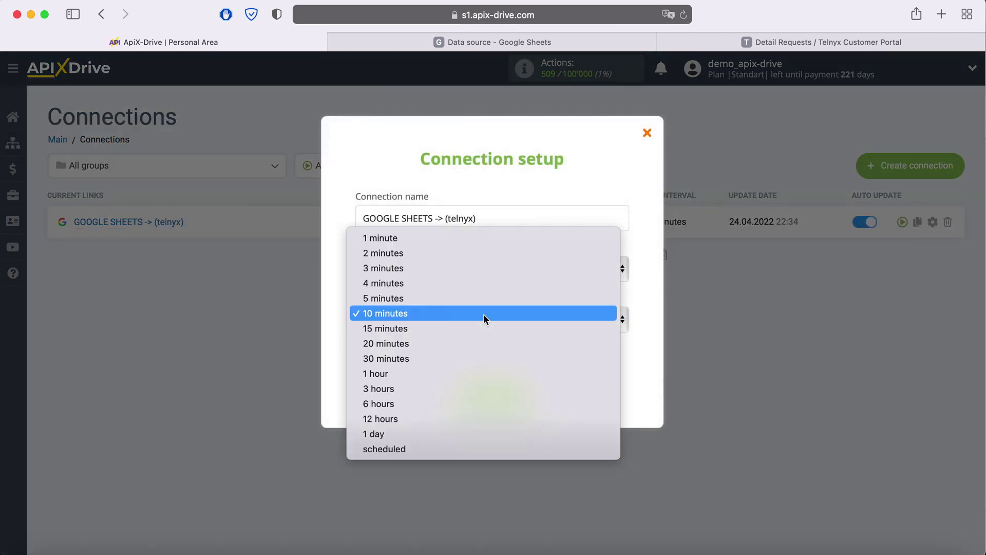
{"action": "left_click", "coordinate": [458, 300]}
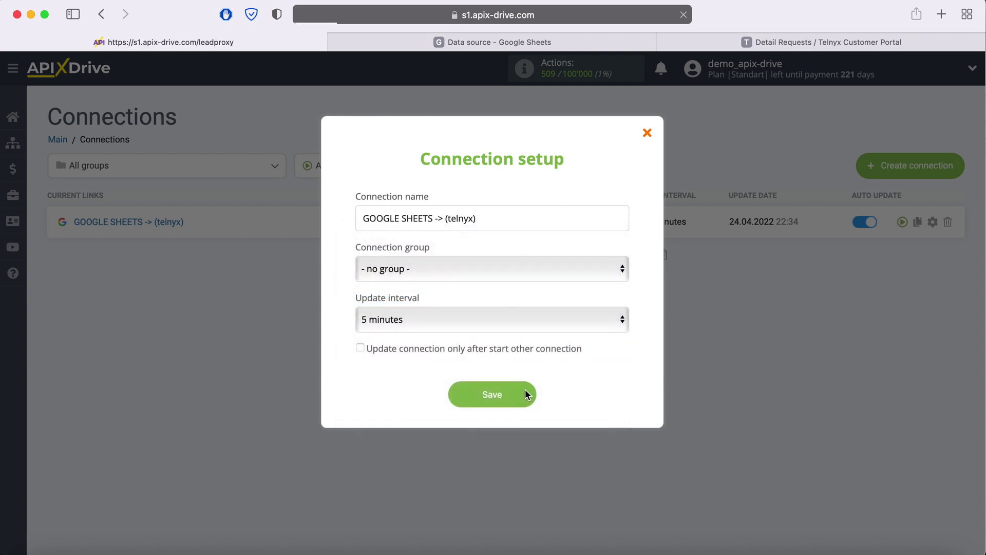
{"action": "left_click", "coordinate": [525, 391]}
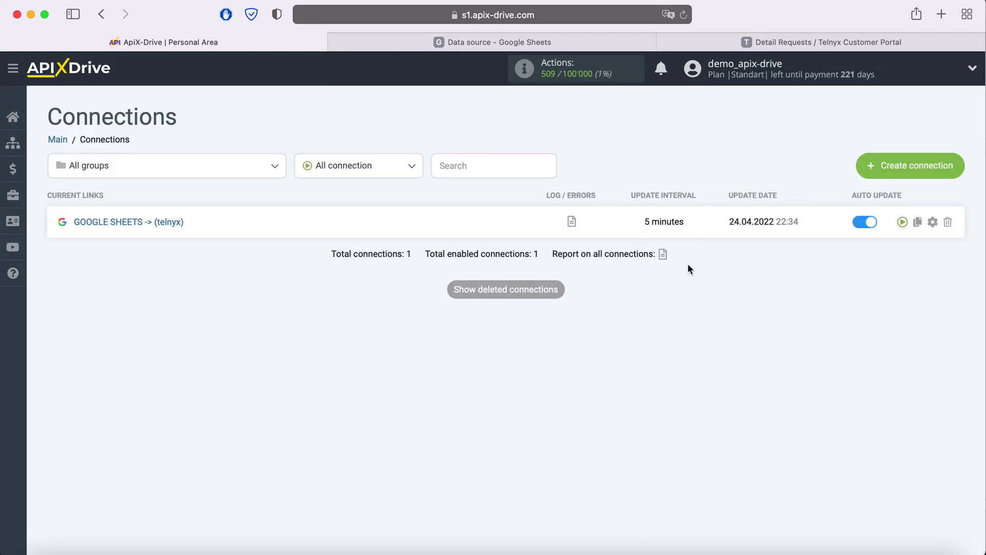